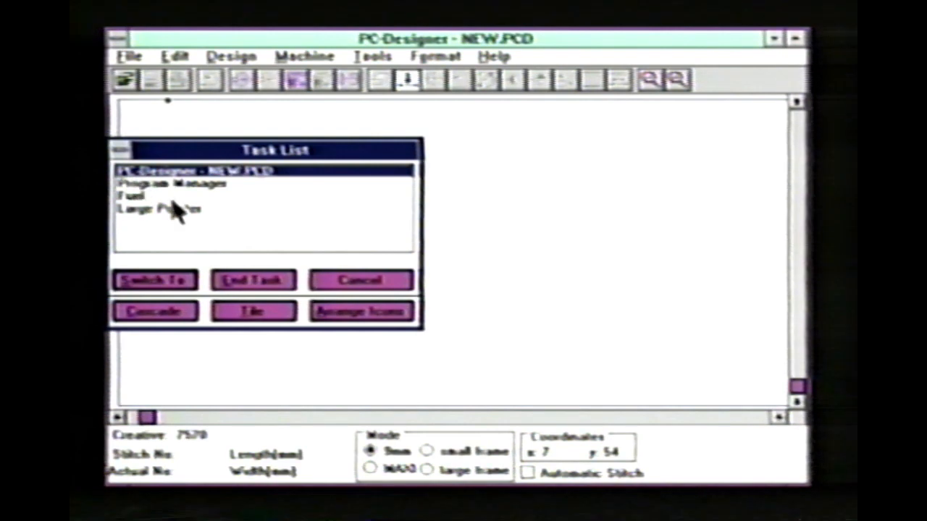
- Switch to Program Manager, start Paintbrush from the Main group, and maximize its window
double_click(186, 185)
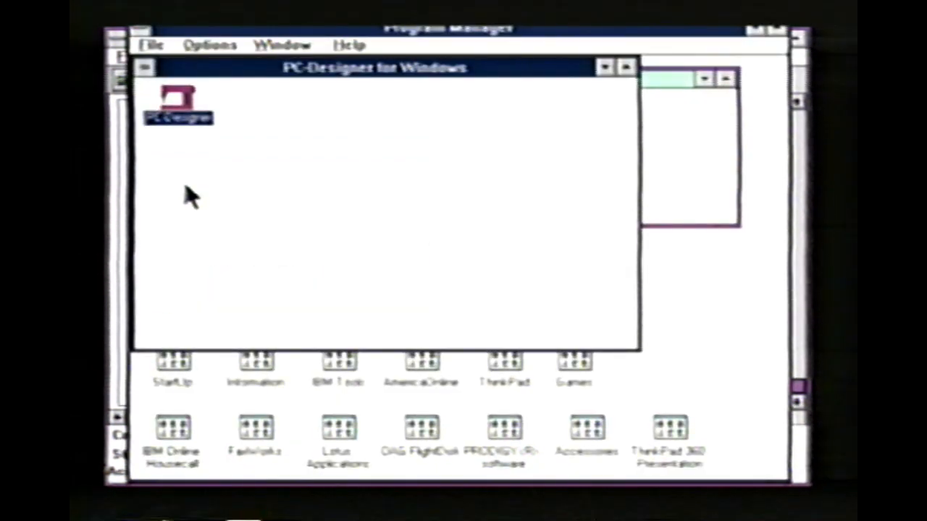
left_click(704, 182)
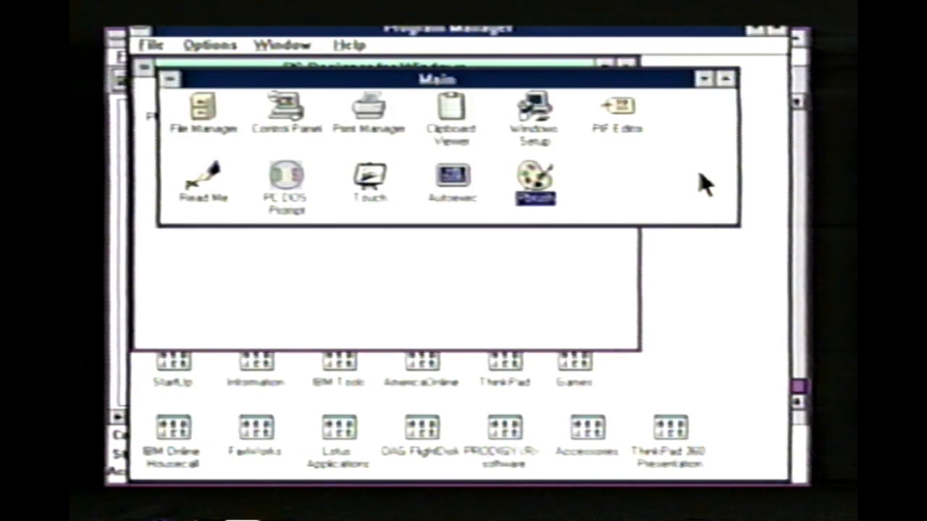
double_click(552, 206)
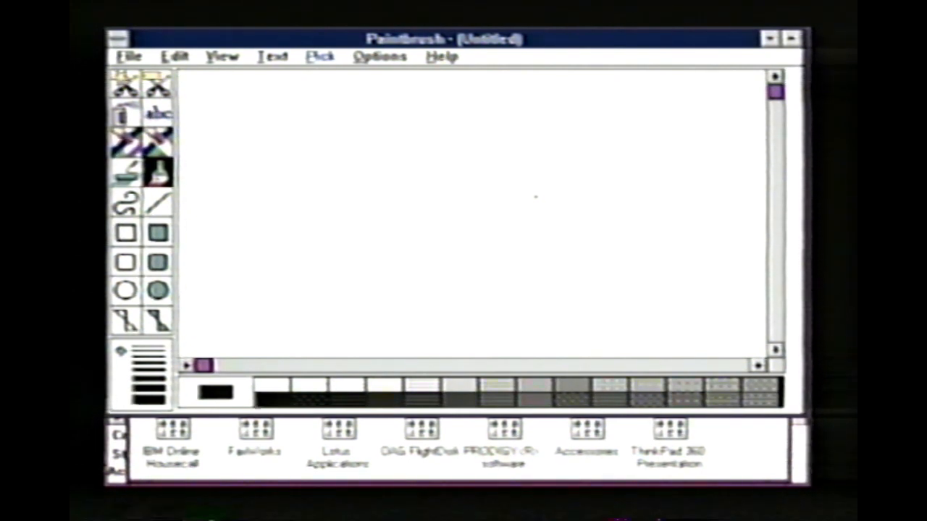
left_click(792, 41)
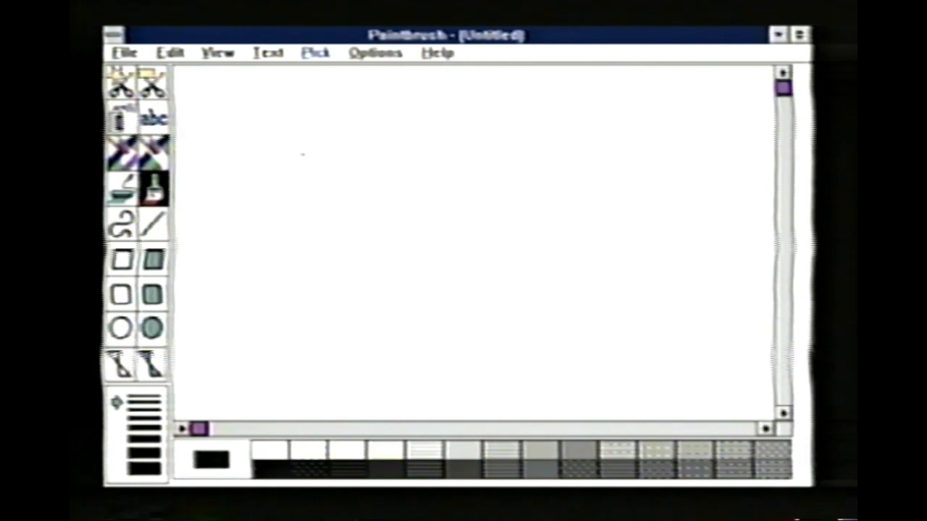
- Set the image colors to Black and White and draw a large unfilled circle with the thickest line on the canvas
left_click(378, 56)
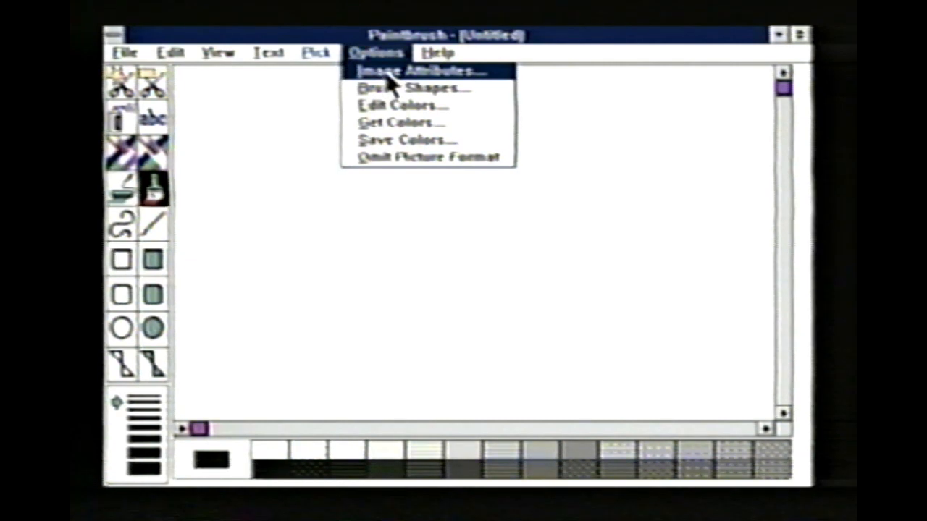
left_click(386, 72)
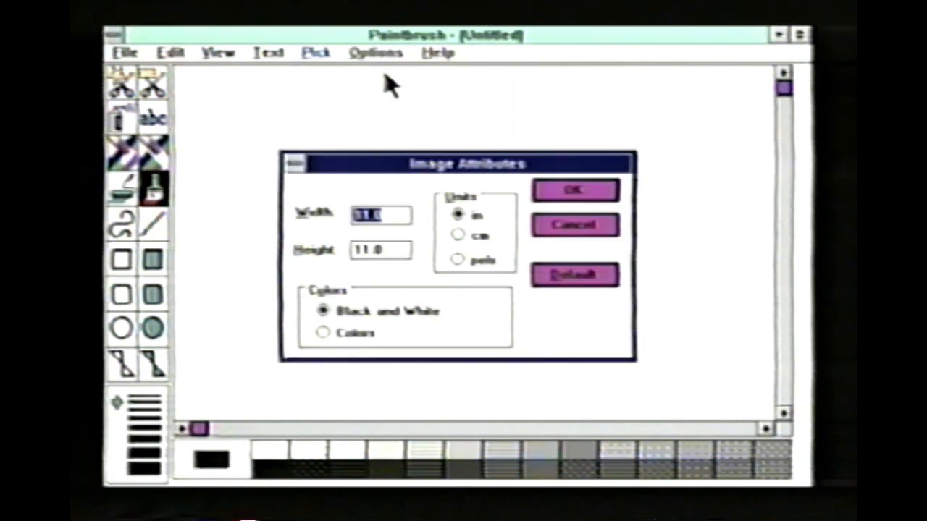
left_click(322, 311)
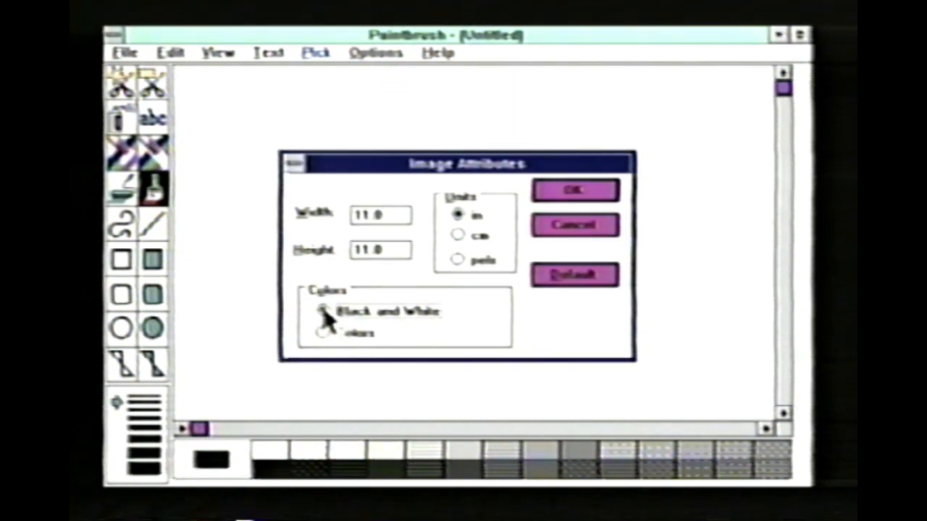
left_click(542, 190)
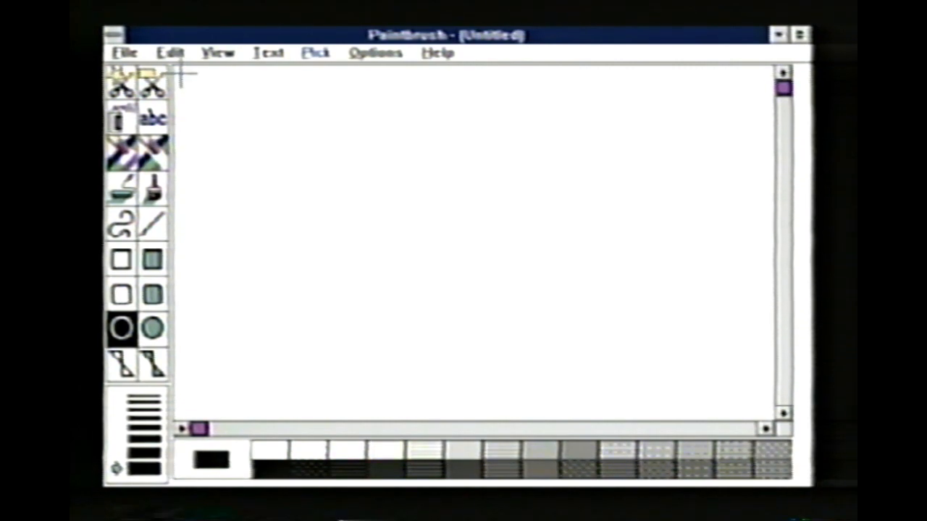
left_click_drag(202, 93, 538, 418)
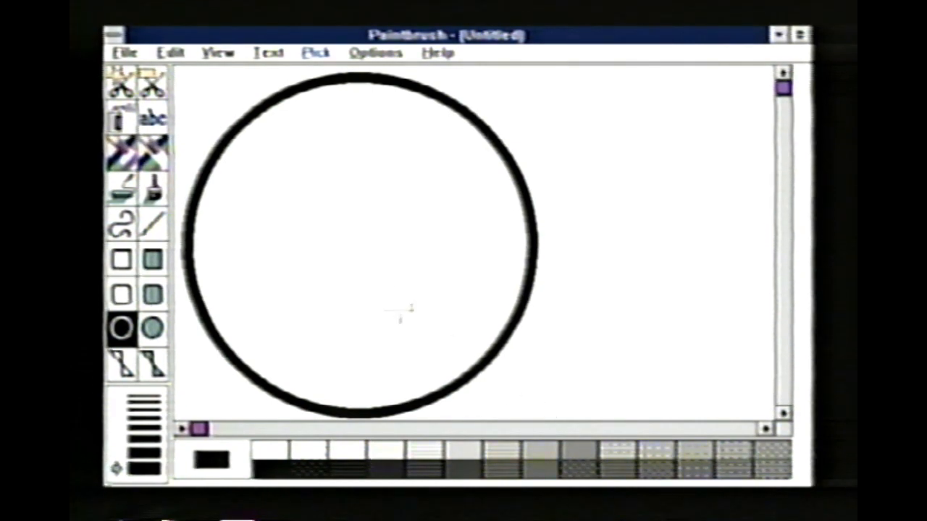
- Save the drawing as a monochrome bitmap named circle in the c:\pcd_win directory
left_click(129, 53)
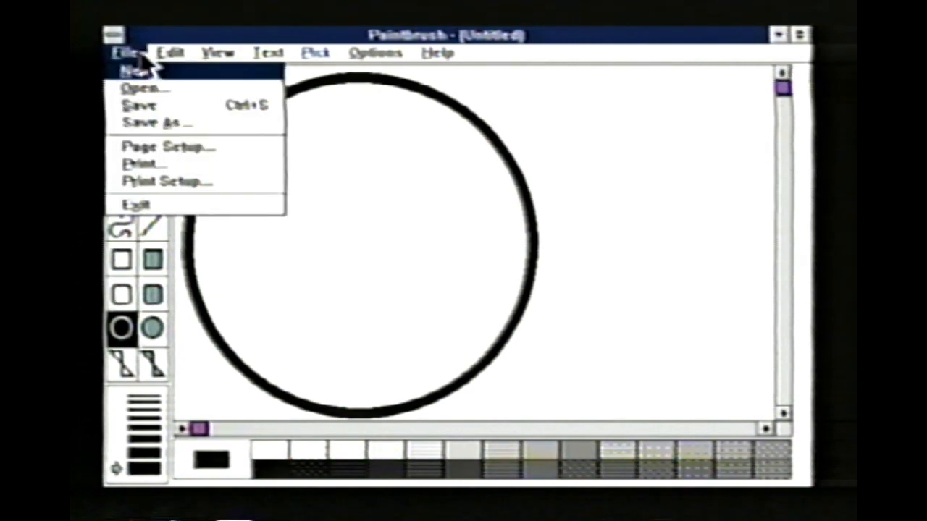
left_click(210, 123)
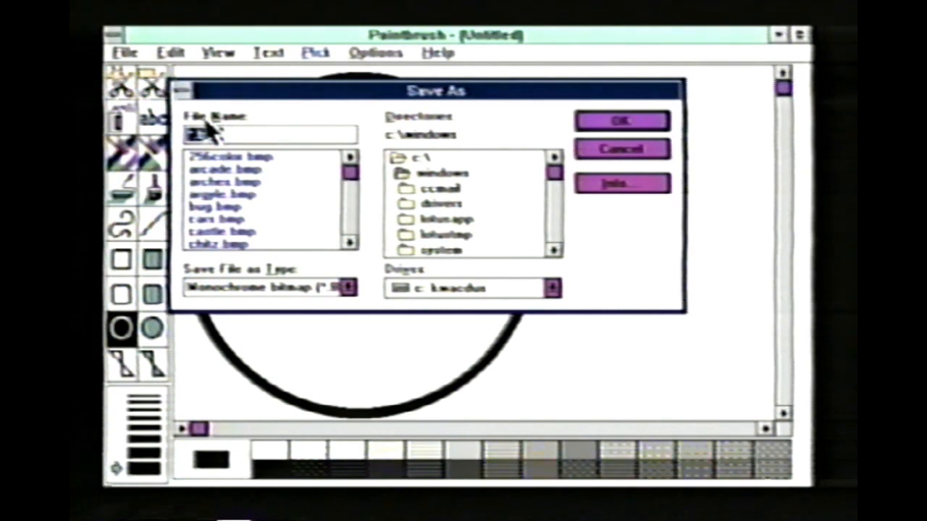
type("ci")
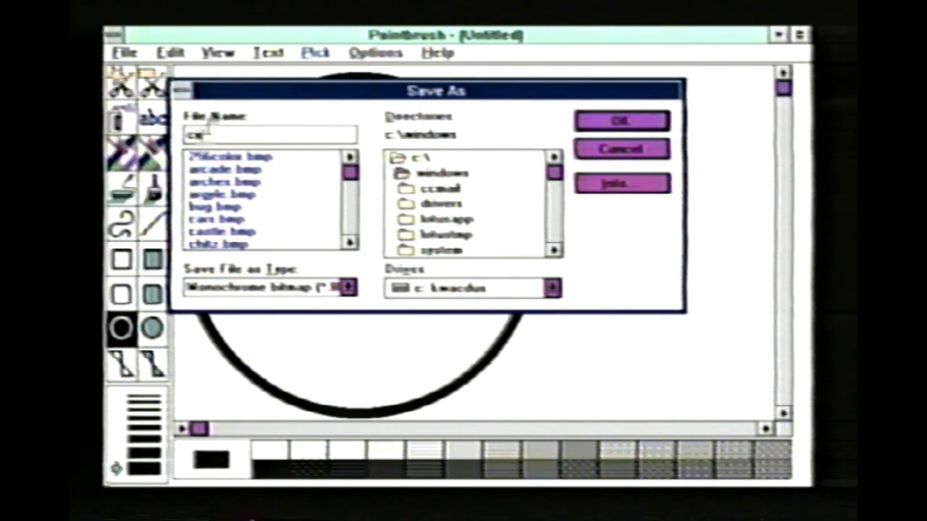
type("rcle")
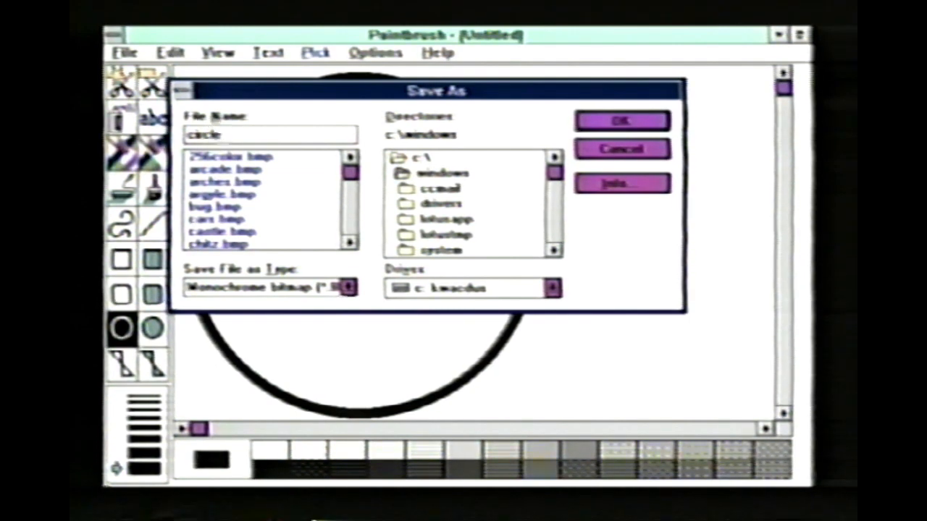
left_click(298, 287)
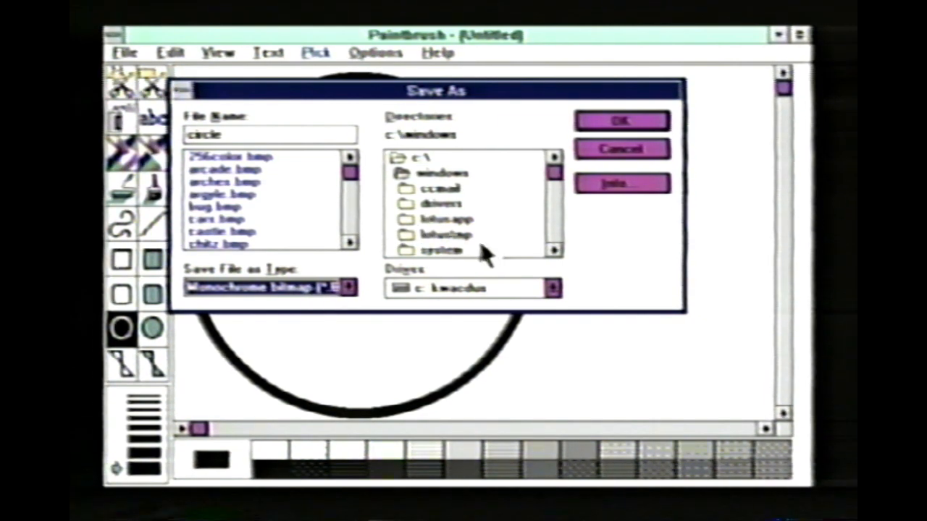
double_click(441, 157)
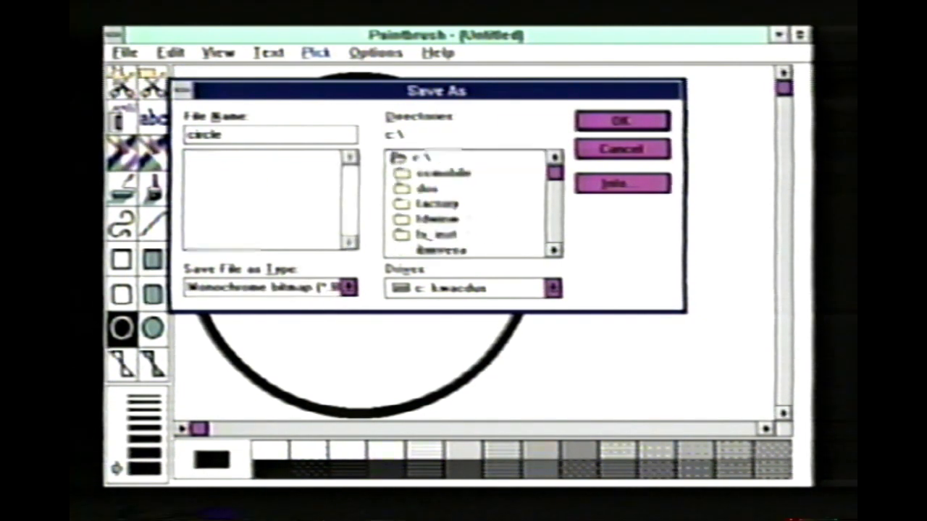
left_click_drag(554, 249, 554, 250)
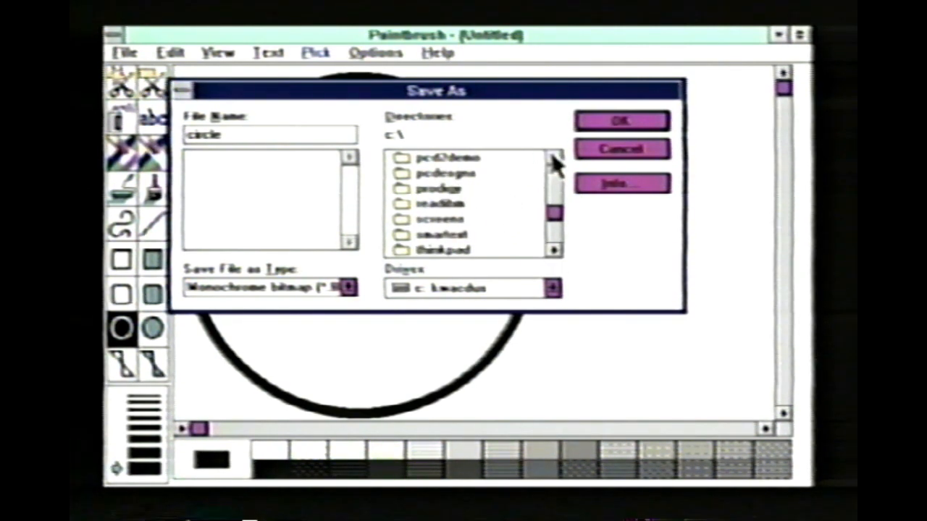
left_click_drag(554, 158, 554, 157)
left_click(443, 175)
double_click(444, 175)
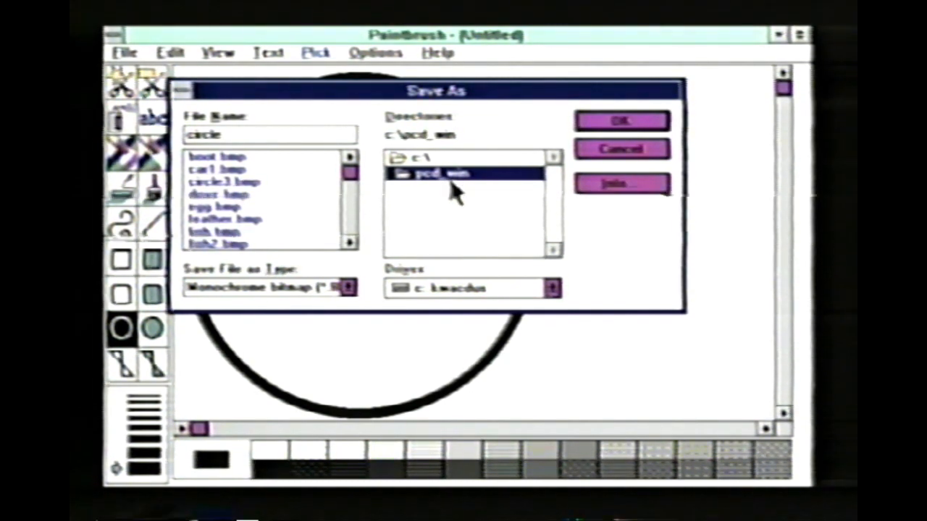
left_click(605, 123)
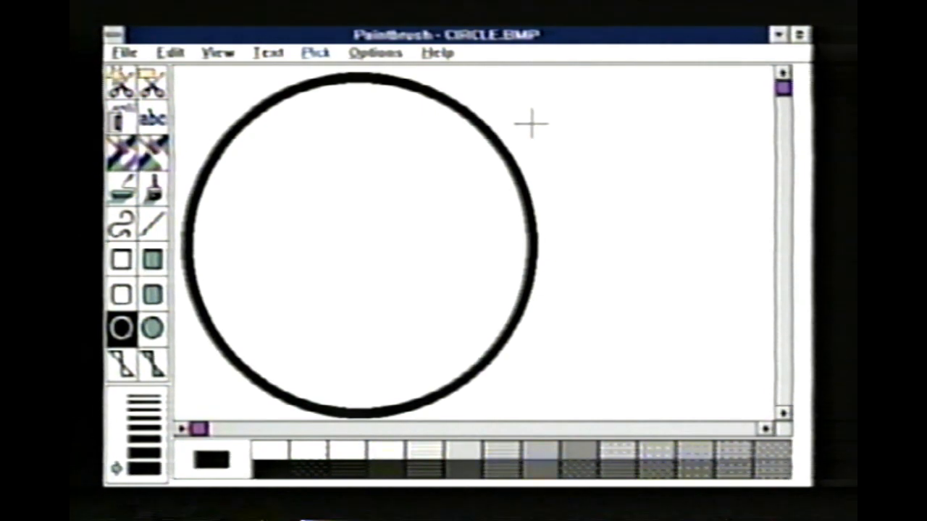
- Switch to PC-Designer and load the bitmap file circle.bmp from c:\pcd_win into the design
left_click(112, 38)
left_click(145, 174)
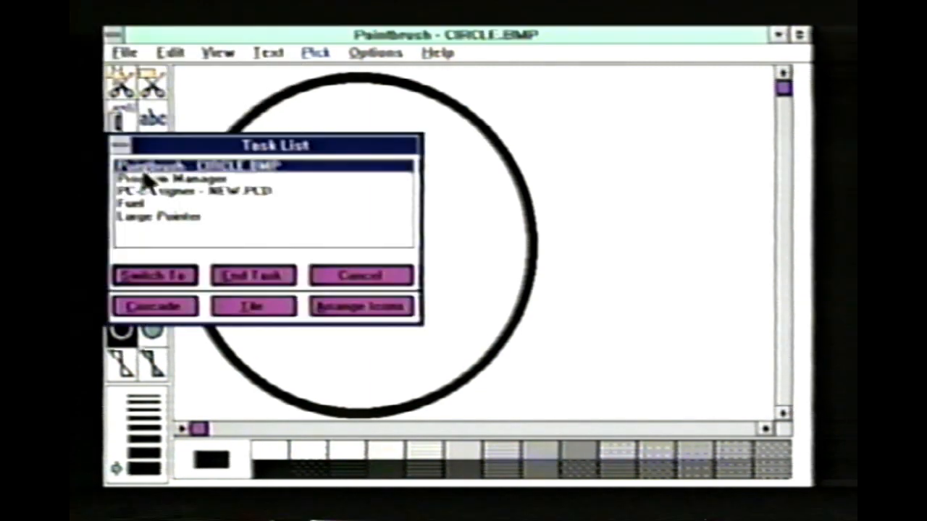
double_click(163, 192)
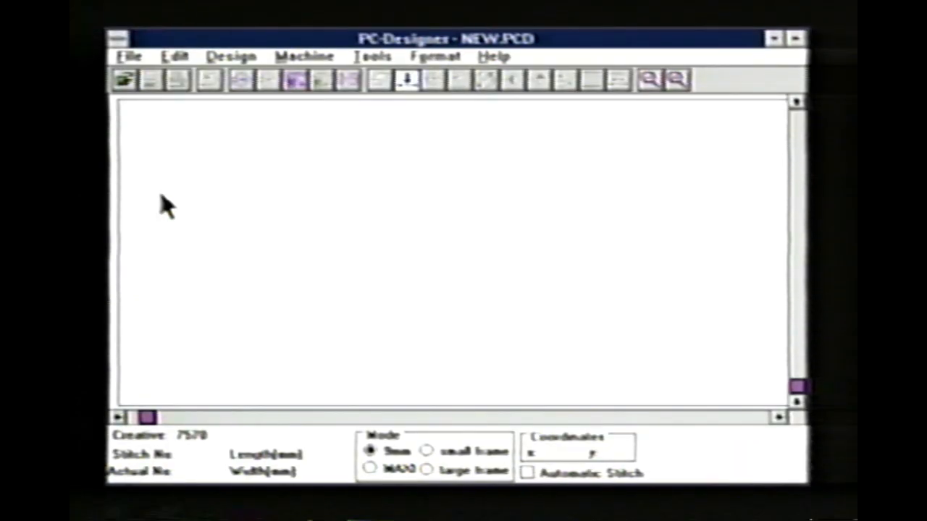
left_click(231, 58)
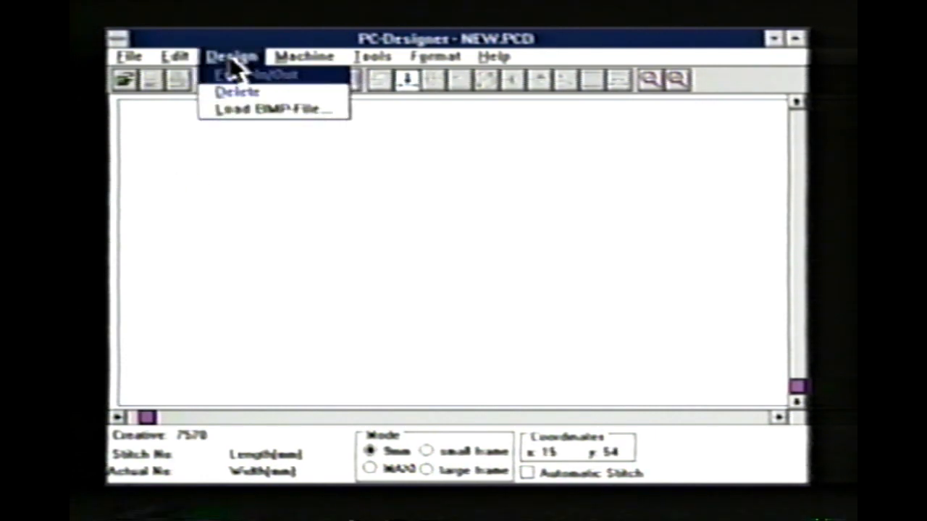
left_click(253, 116)
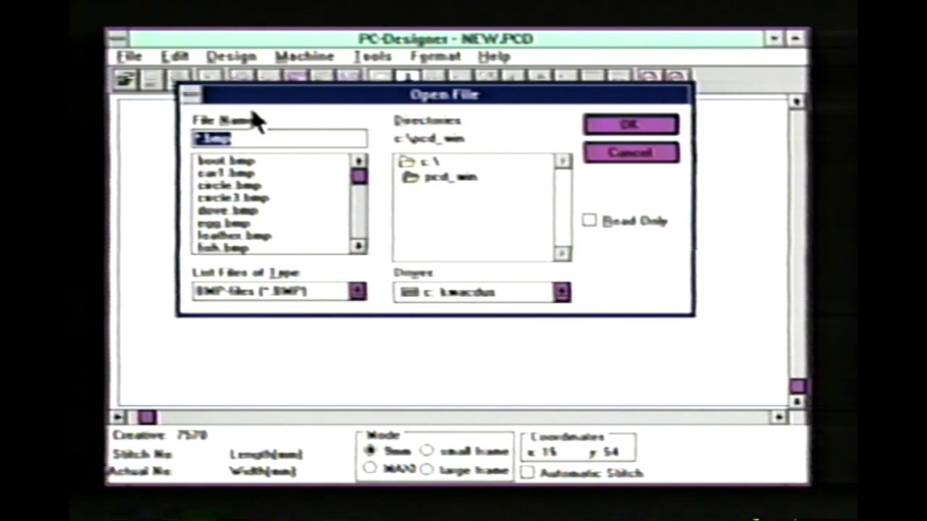
left_click(235, 188)
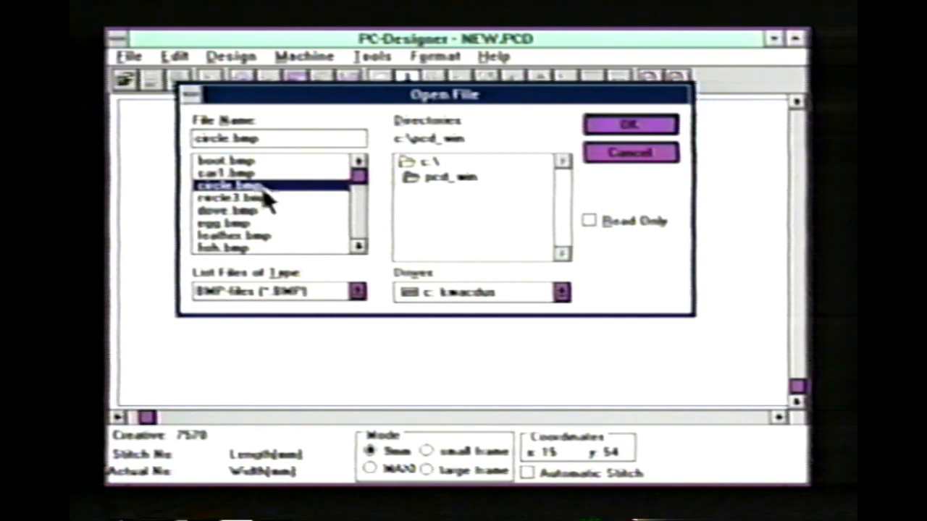
left_click(608, 127)
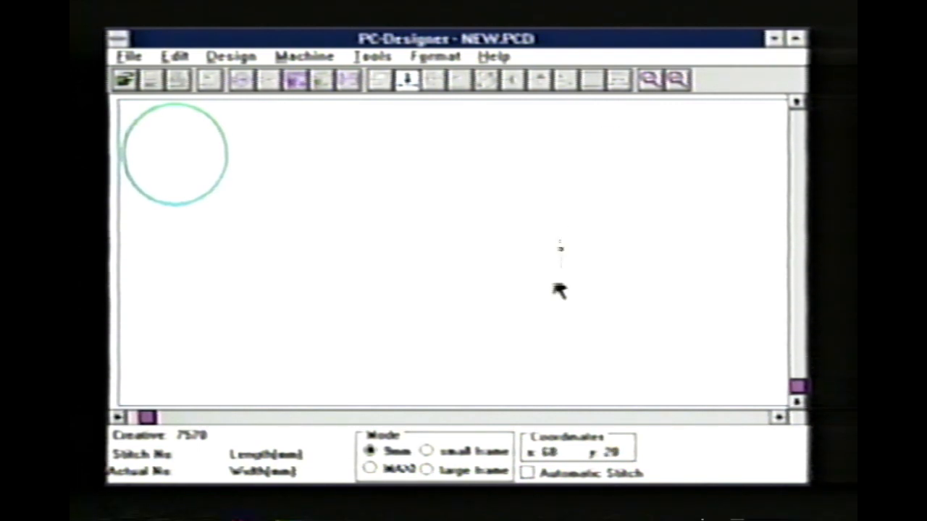
- Set the mode to large frame and auto trace the loaded circle with the preset line width
left_click(427, 469)
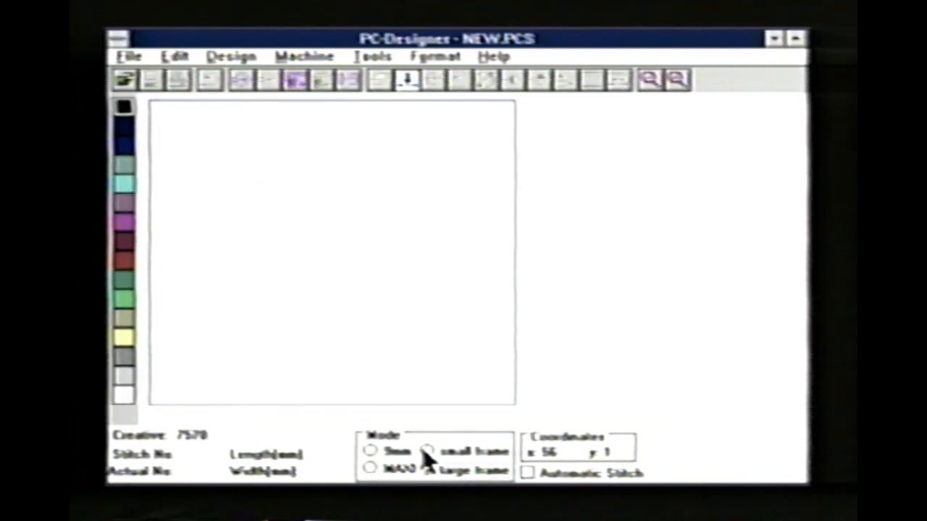
left_click(374, 58)
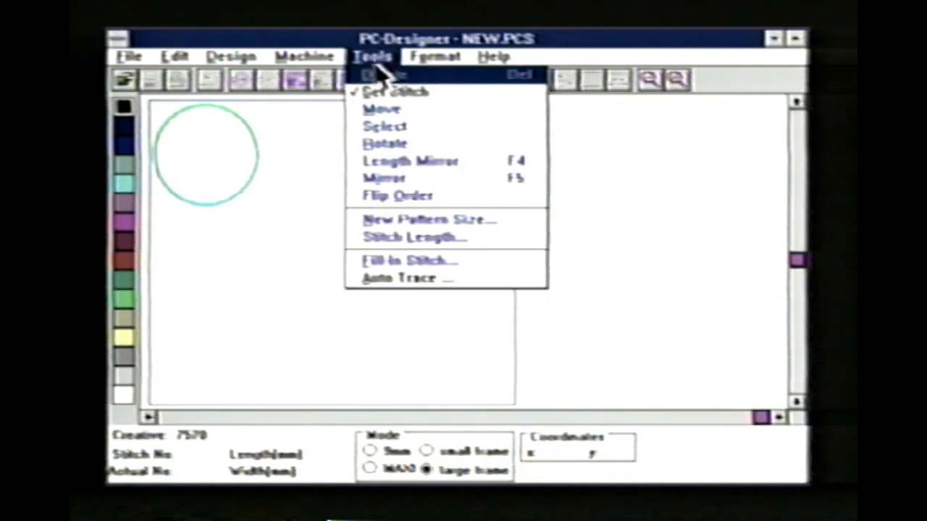
left_click(398, 281)
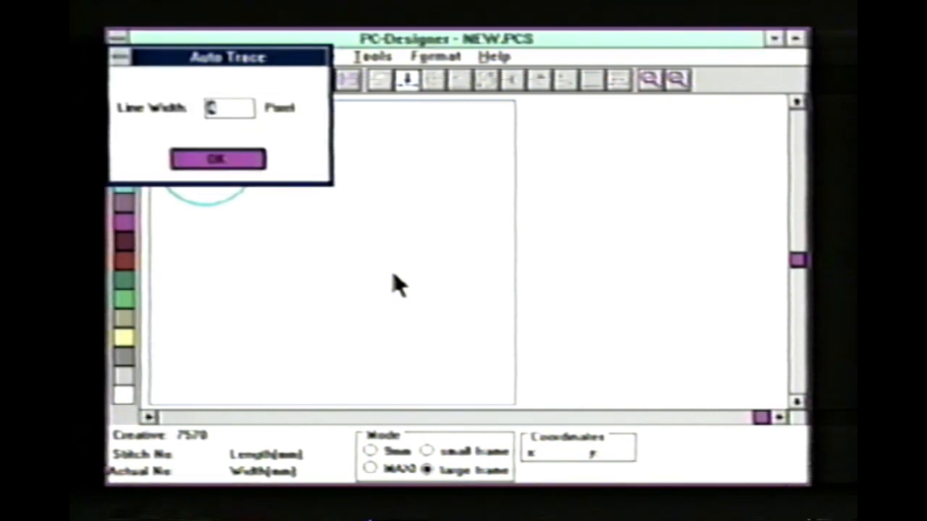
left_click(217, 160)
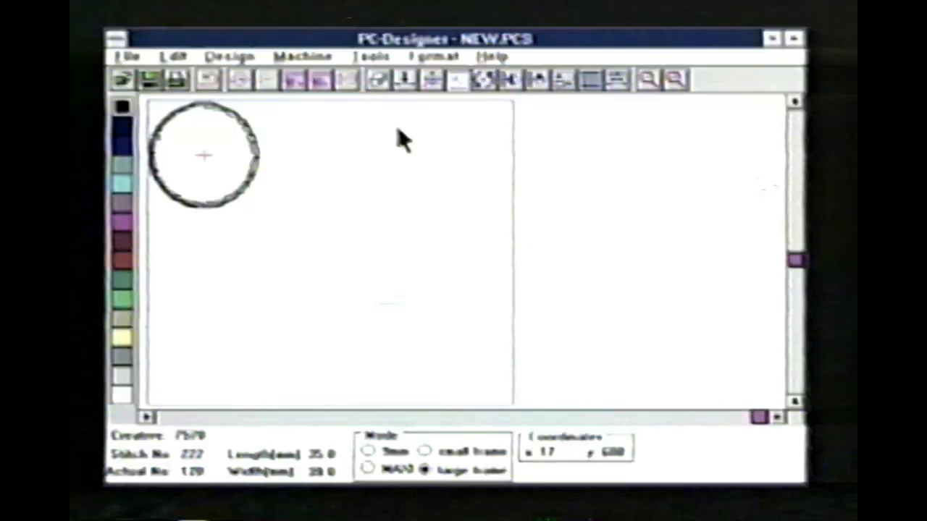
- Set the maximum stitch length of the traced circle to 2 mm
left_click(675, 80)
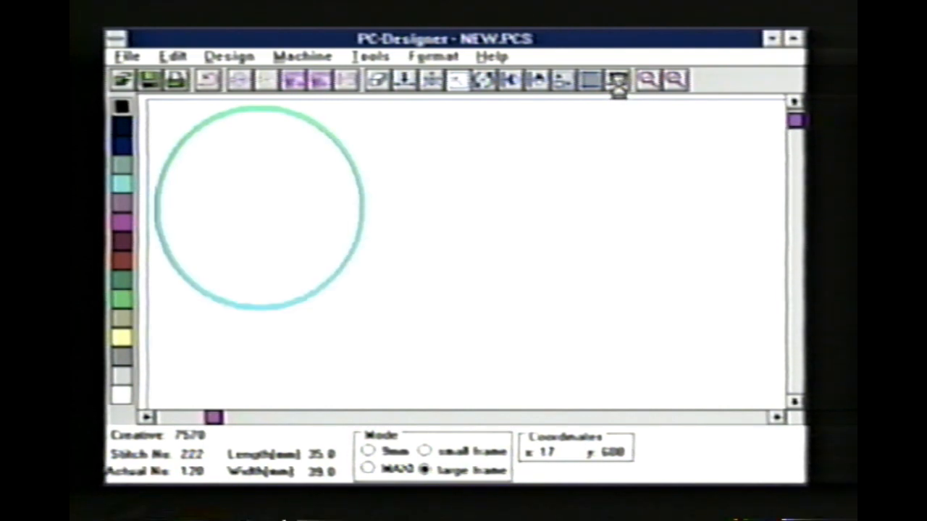
left_click(619, 85)
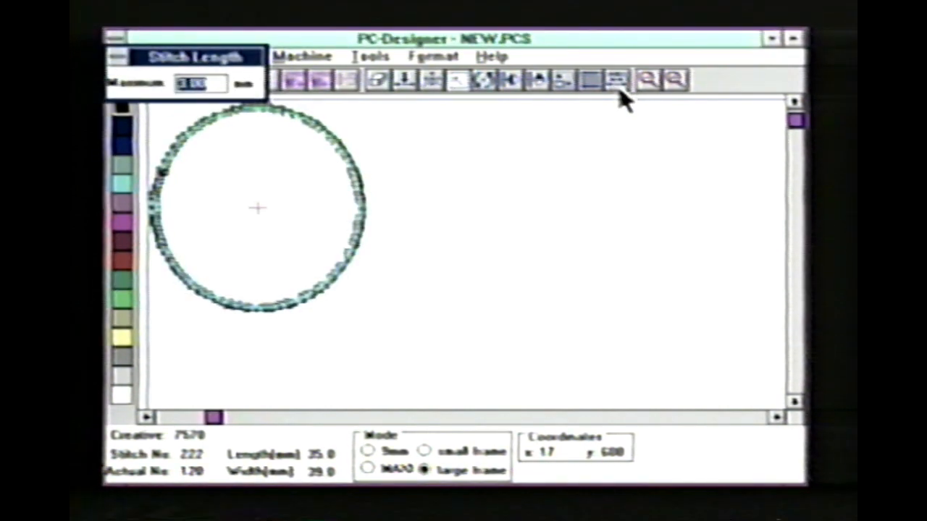
type("2")
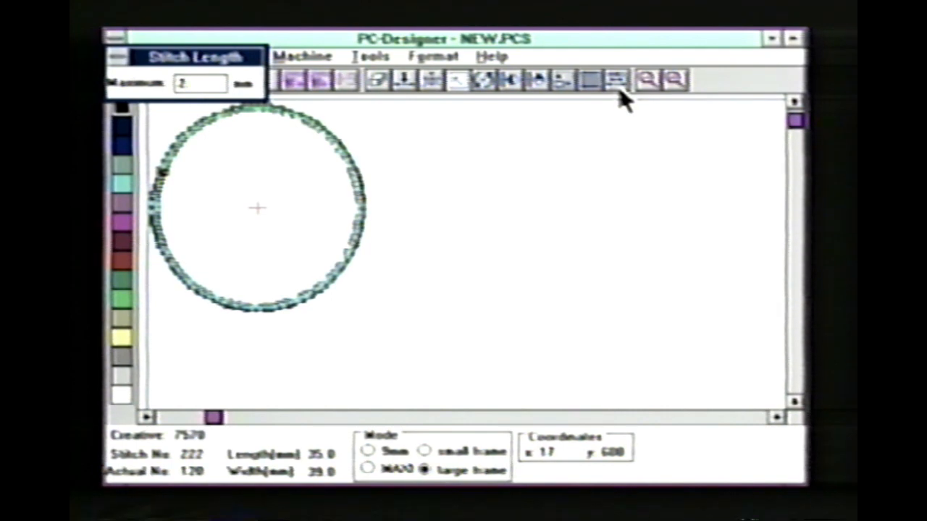
key("Return")
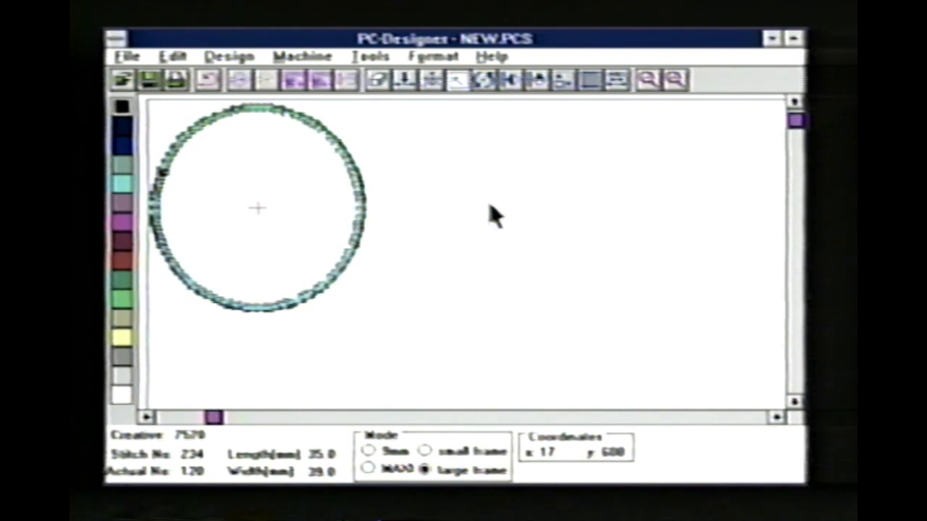
- Review the length, width and proportional options in the traced circle's Change Size settings
left_click(566, 81)
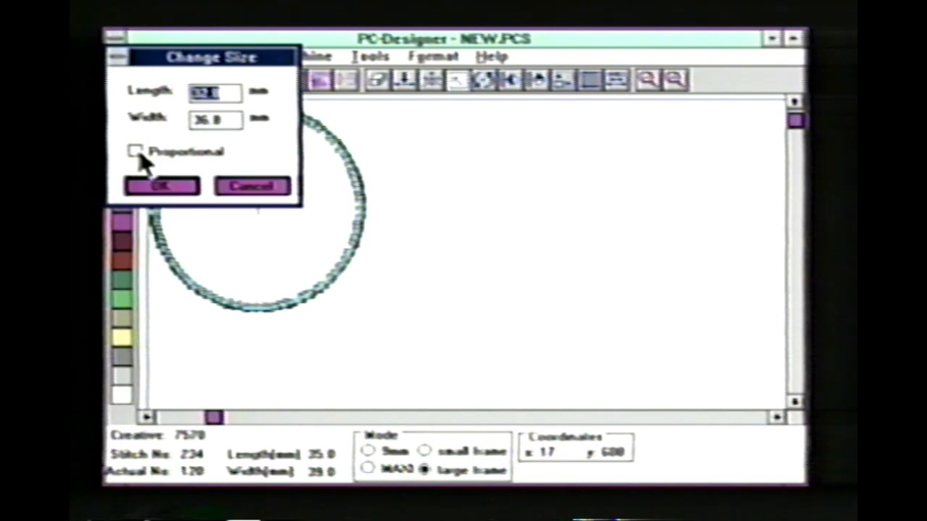
left_click(161, 187)
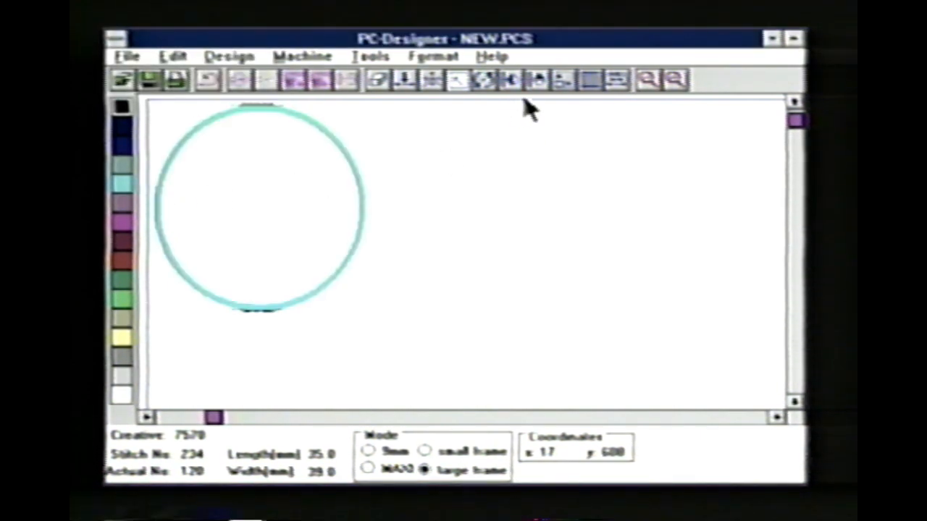
- Set the stitch density and fill in the ring of the traced circle with Fill-in A stitches
left_click(593, 84)
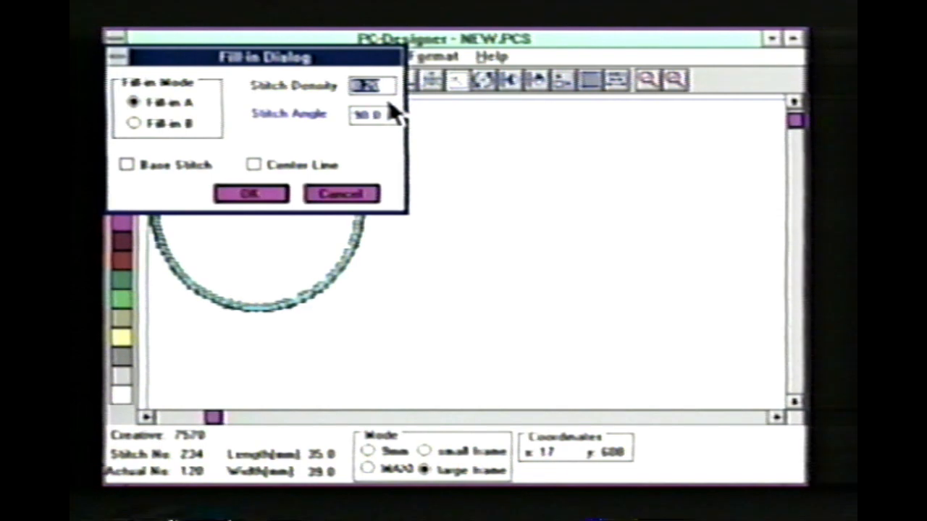
key("BackSpace")
type("2")
key("Return")
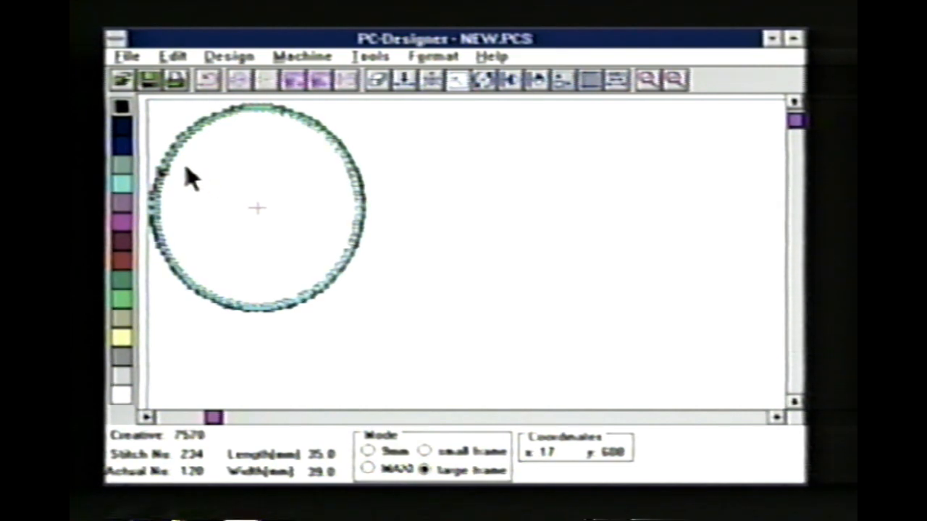
left_click(166, 163)
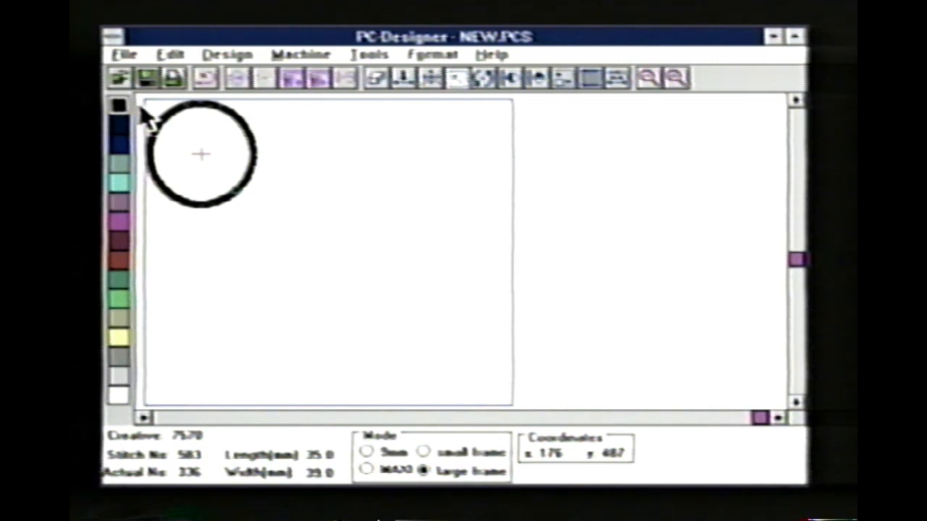
- Select all stitches of the circle, recolor them red, and change the background color to tan
left_click(167, 56)
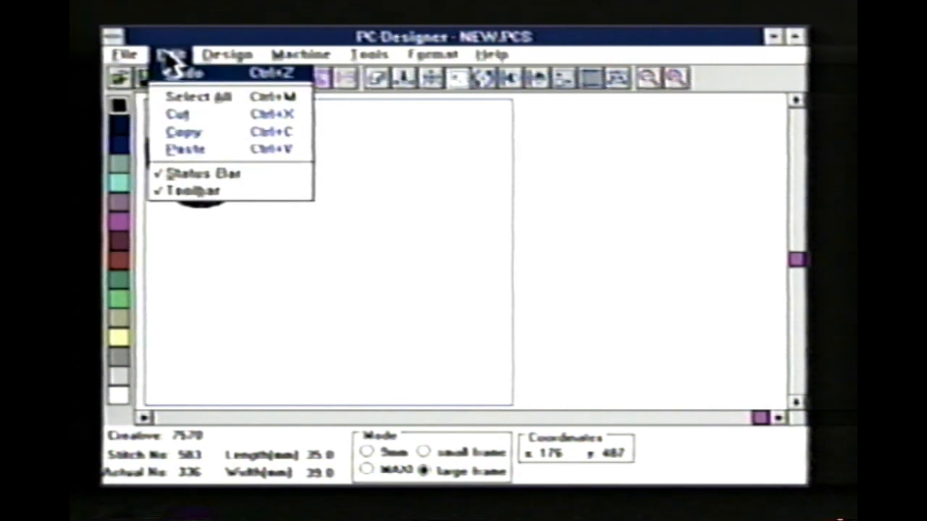
left_click(193, 100)
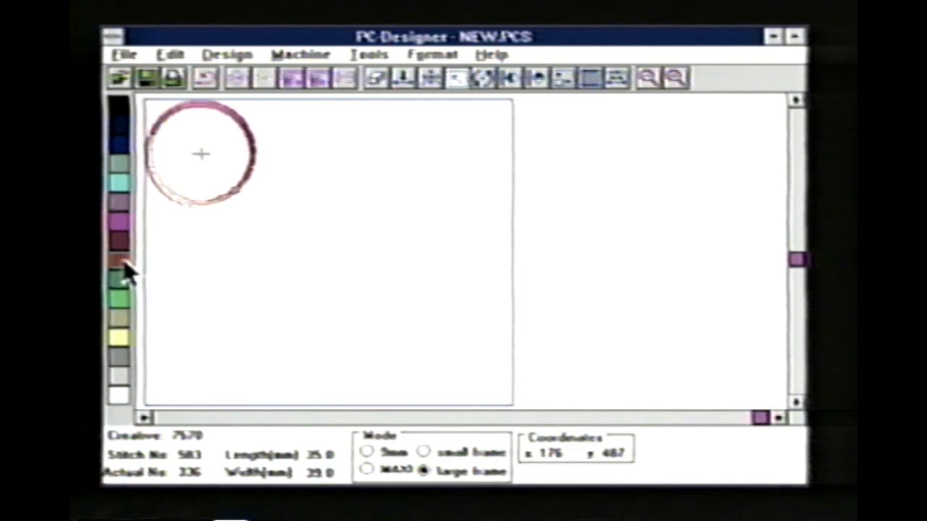
left_click(116, 418)
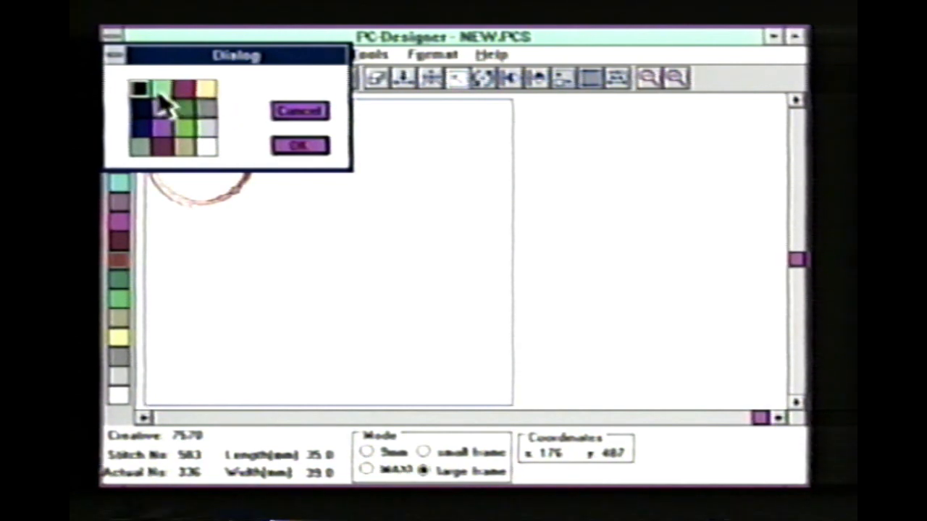
left_click(187, 149)
left_click(300, 147)
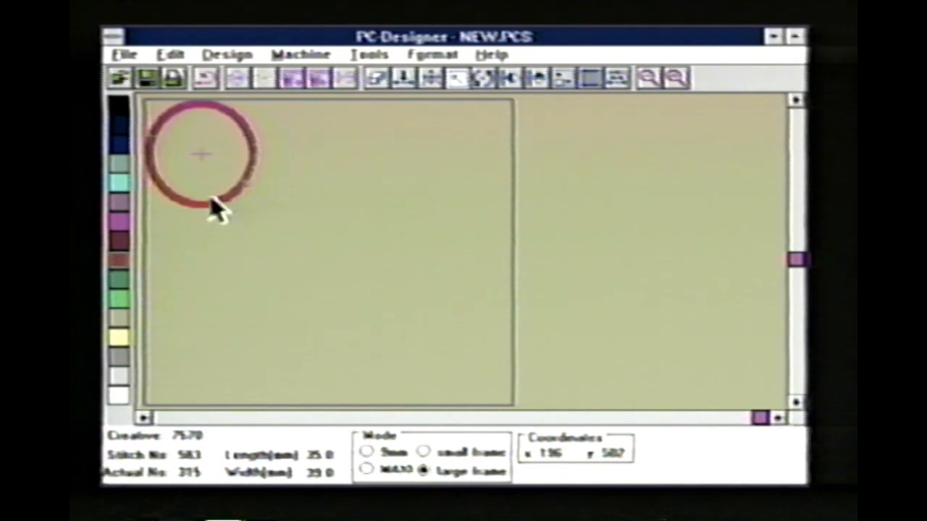
- Recolor a section of the circle light green and replace the red thread color with dark navy
left_click(118, 301)
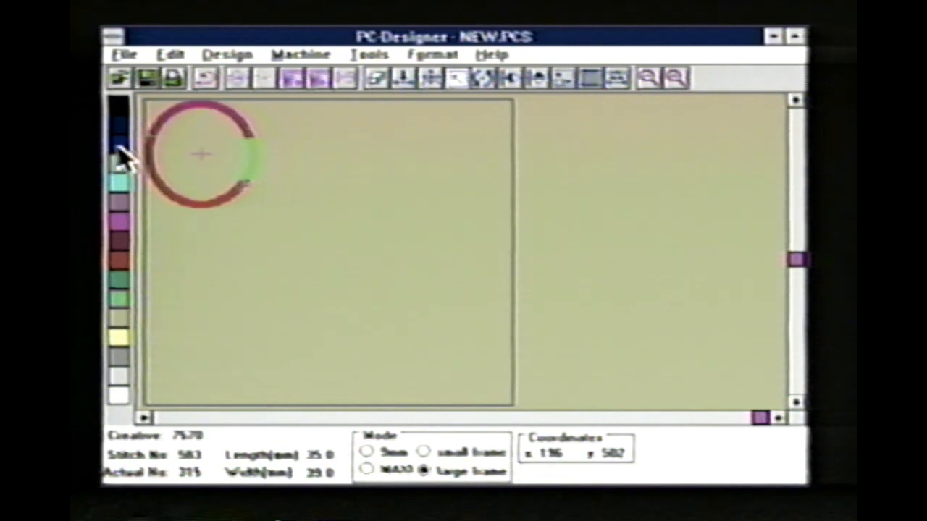
double_click(120, 269)
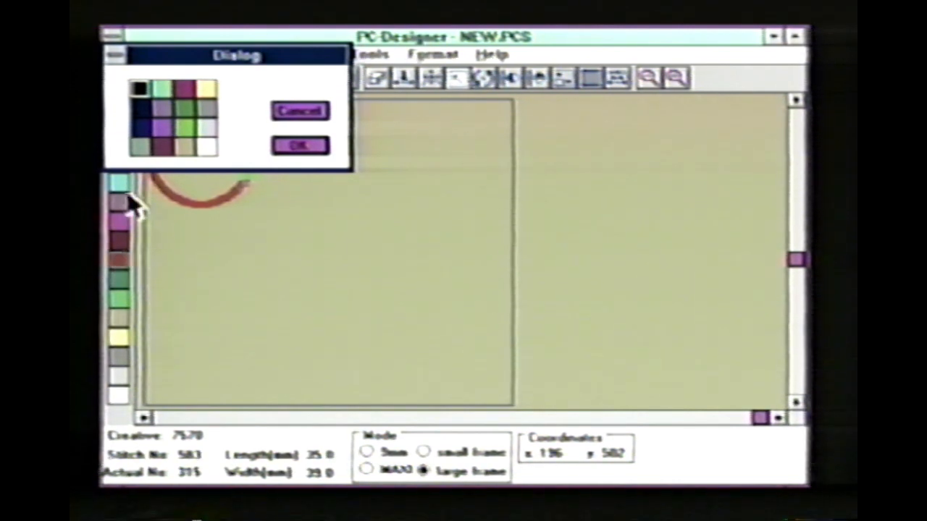
left_click(140, 108)
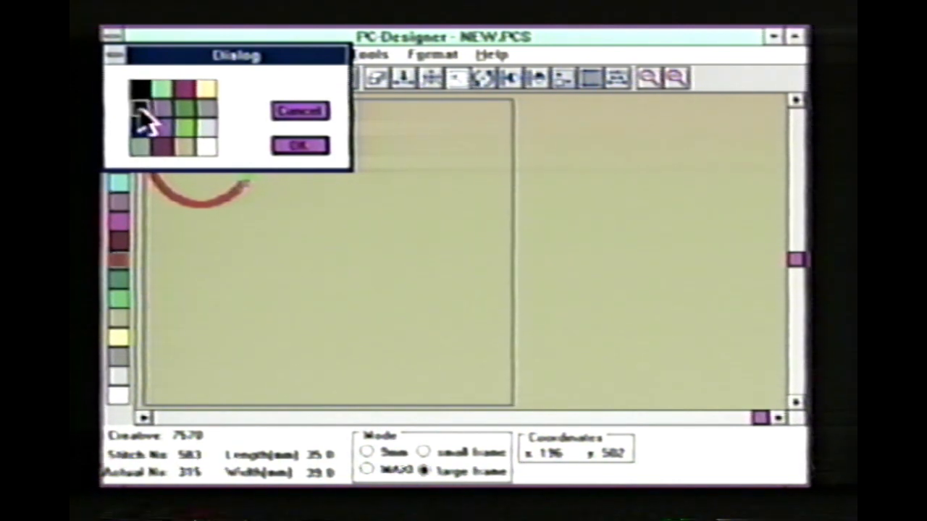
left_click(291, 150)
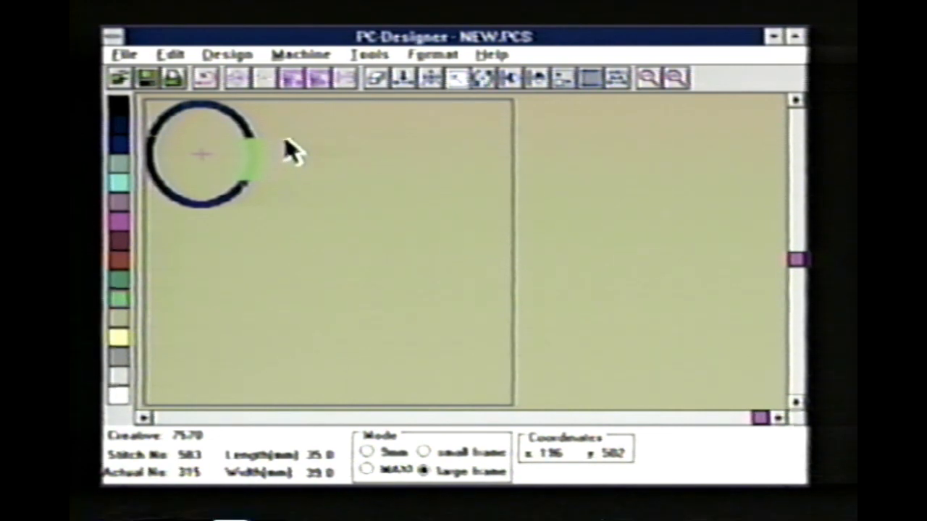
- Discard the circle pattern without saving and open the pattern file kitty1.pcs from c:\pcd_win
left_click(120, 80)
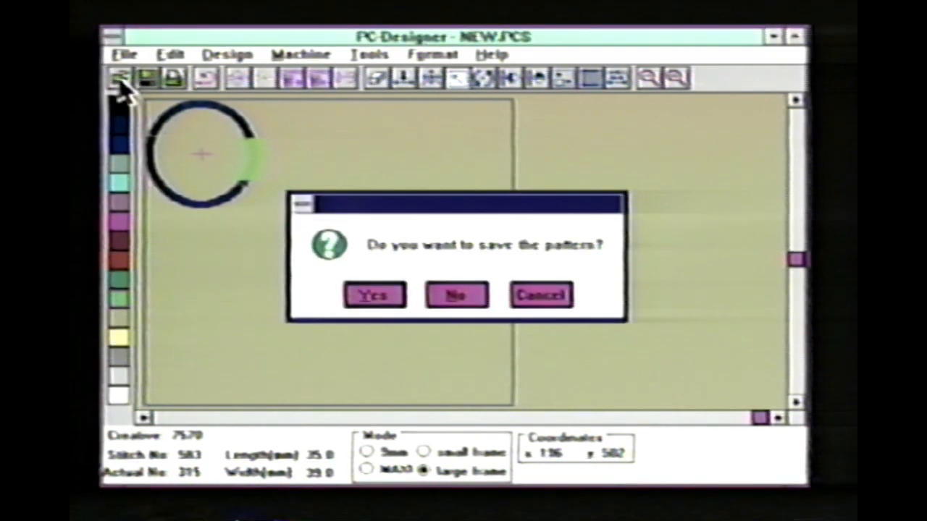
left_click(443, 296)
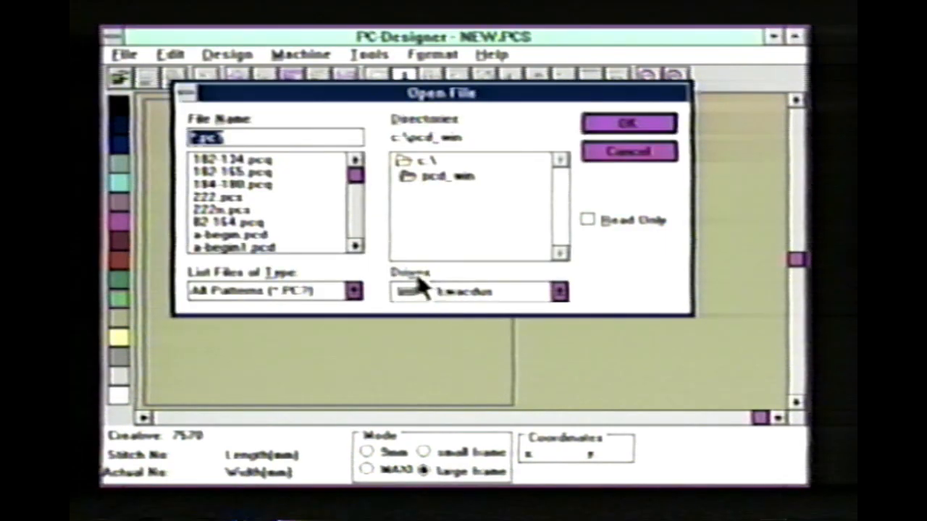
left_click(354, 247)
left_click_drag(355, 249, 354, 249)
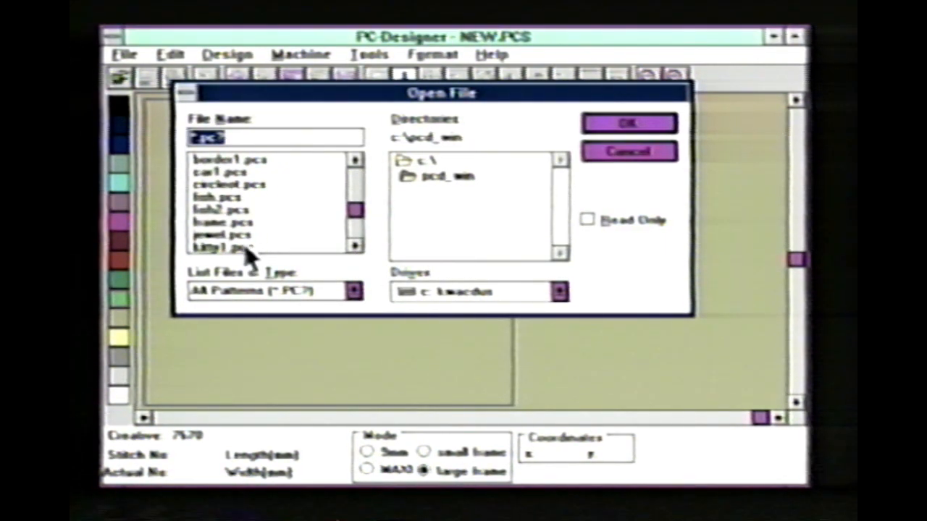
double_click(301, 248)
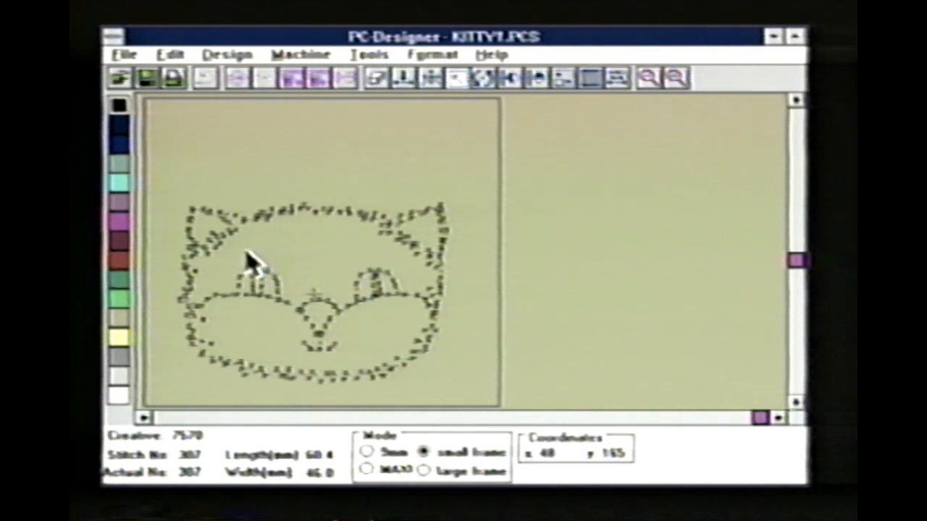
- Change the background color of the cat design to white
left_click(116, 415)
left_click(207, 147)
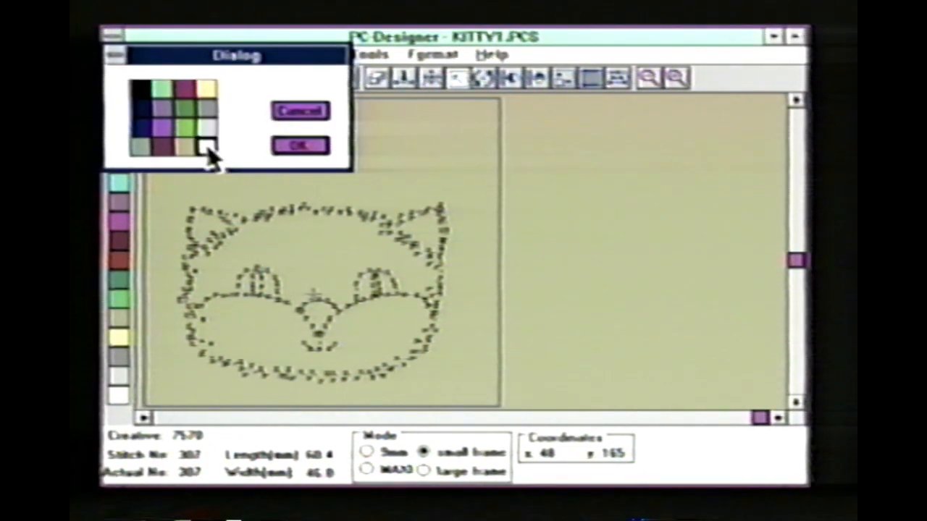
left_click(286, 148)
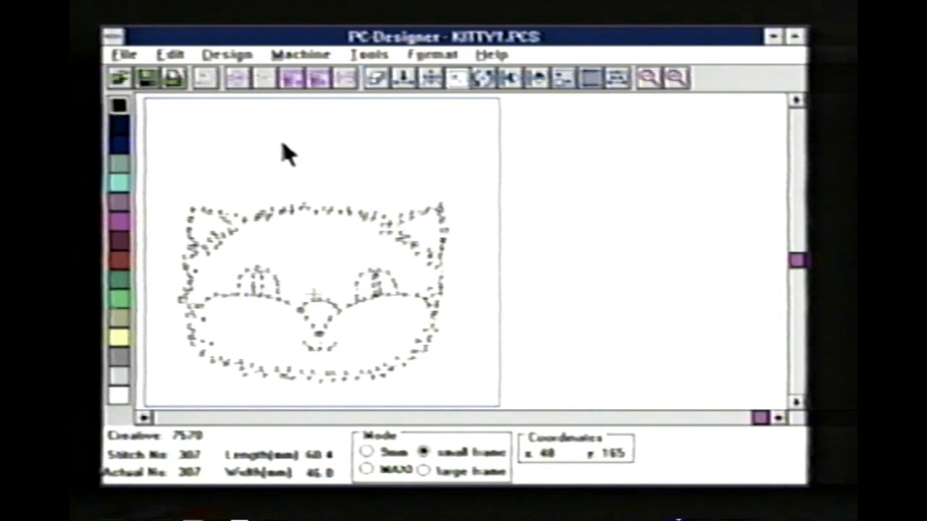
- Fill in the cat's face using Fill-in B with a 90° stitch angle, accept the stitches, and recolor them pale yellow
left_click(592, 79)
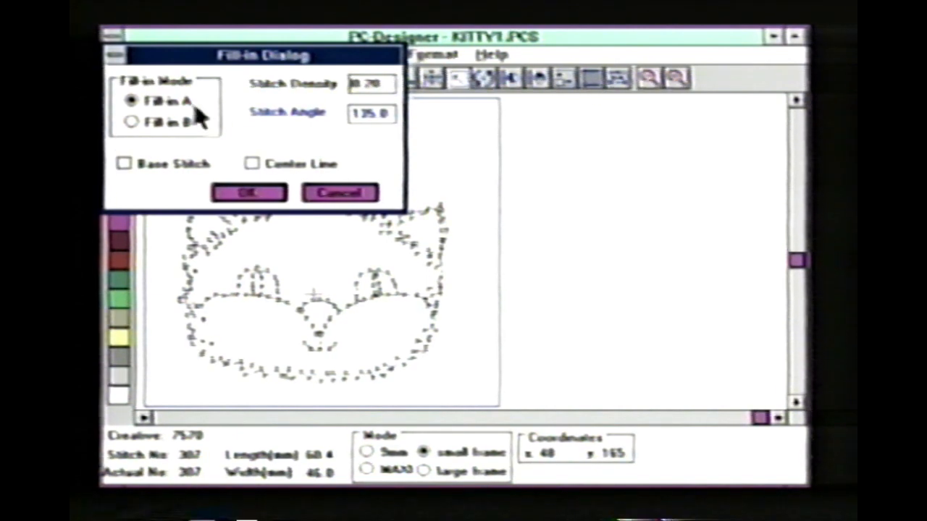
left_click(132, 122)
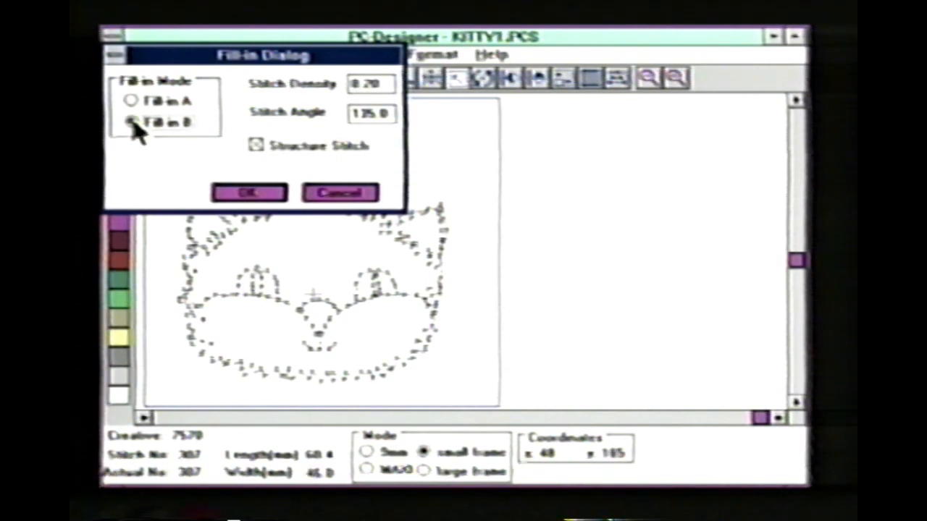
left_click_drag(351, 85, 393, 85)
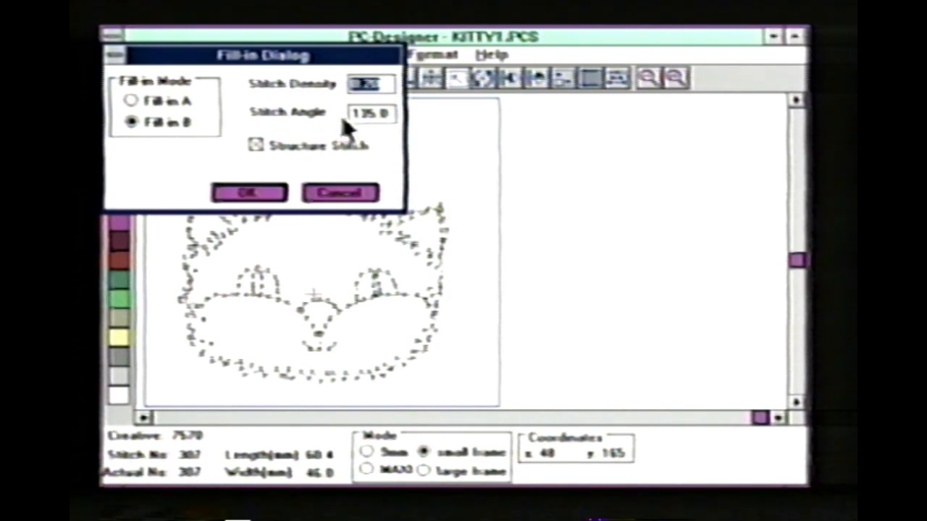
left_click_drag(351, 112, 402, 117)
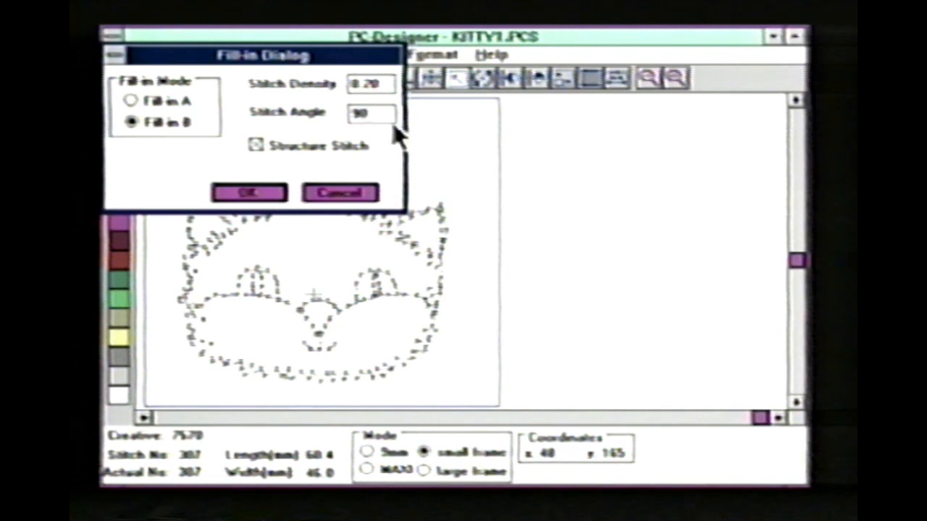
left_click(251, 199)
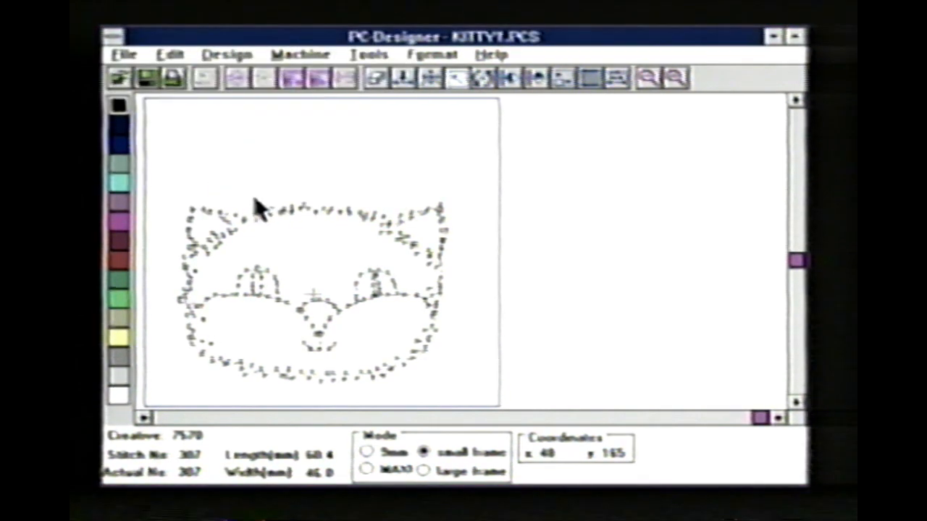
left_click(323, 268)
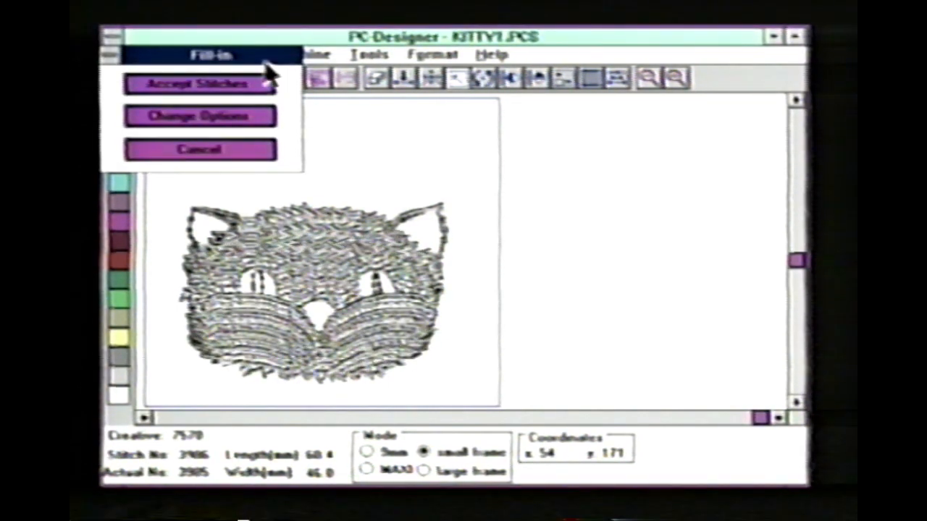
left_click(258, 85)
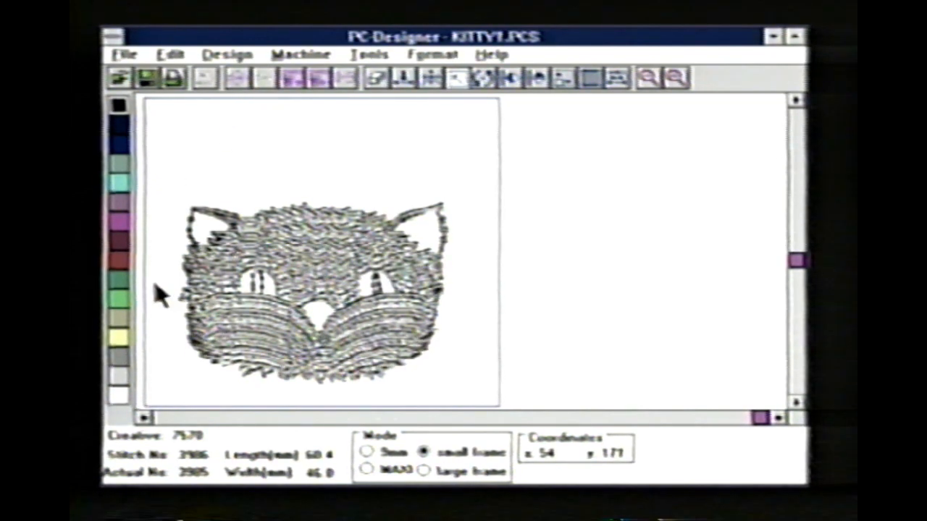
left_click(120, 339)
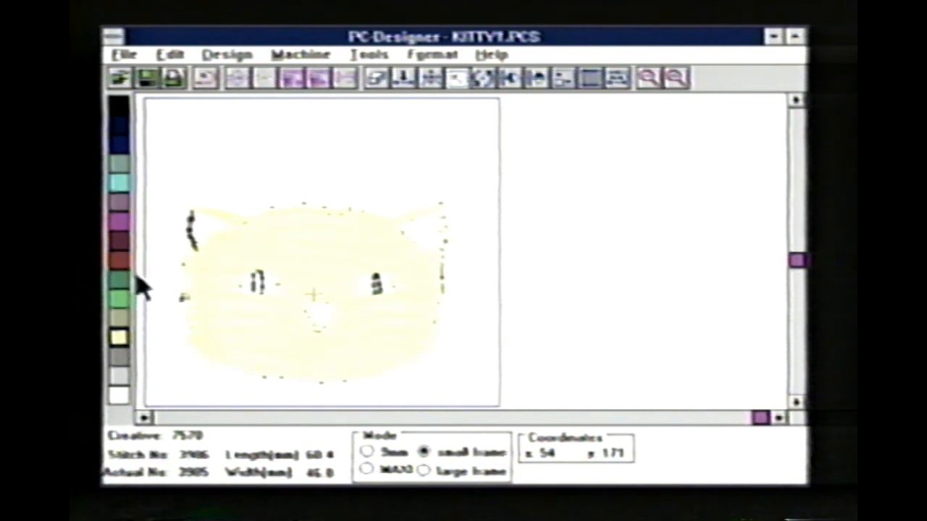
- Fill in the narrow outer strip of the cat's left ear with Fill-in B stitches at 90° and color it pale yellow
left_click(674, 80)
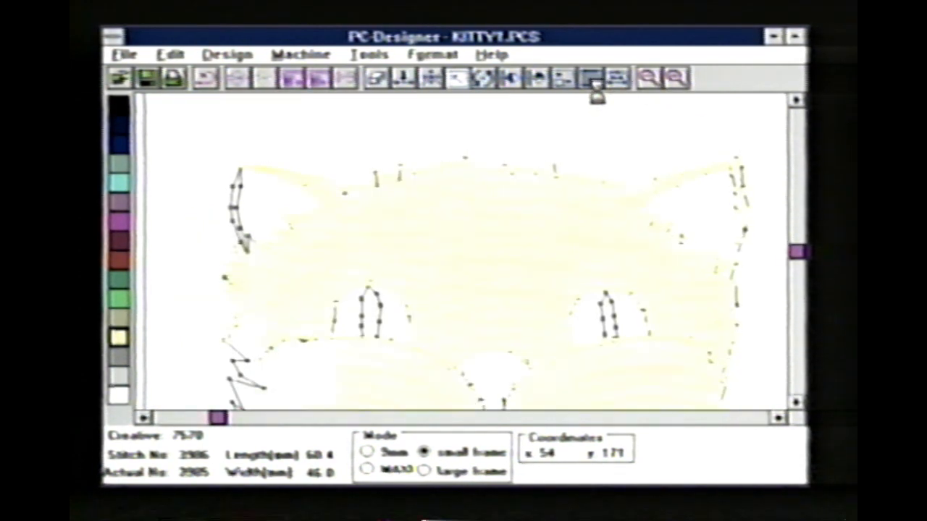
left_click(592, 80)
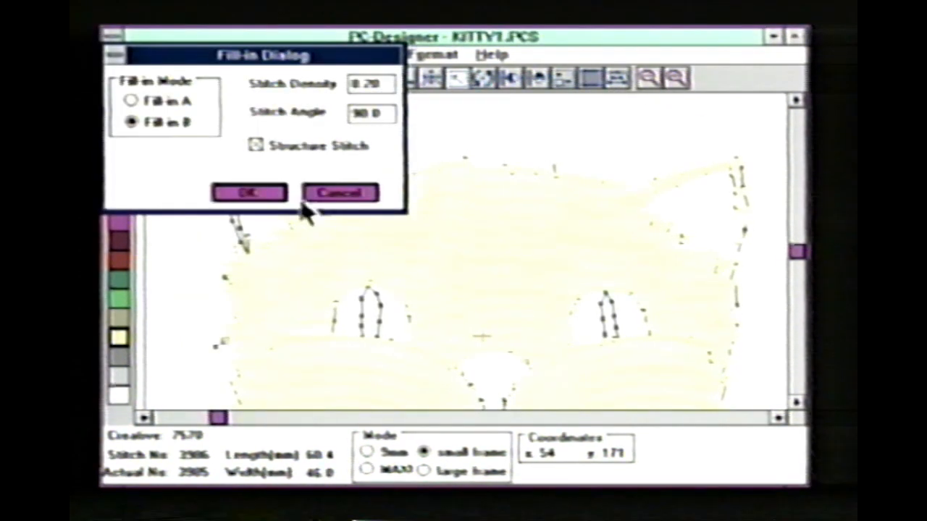
left_click(266, 194)
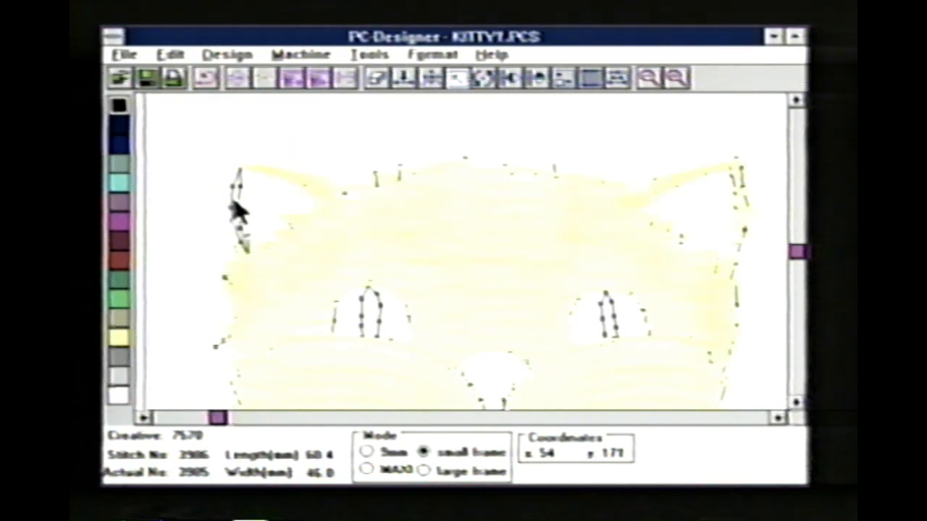
left_click(185, 210)
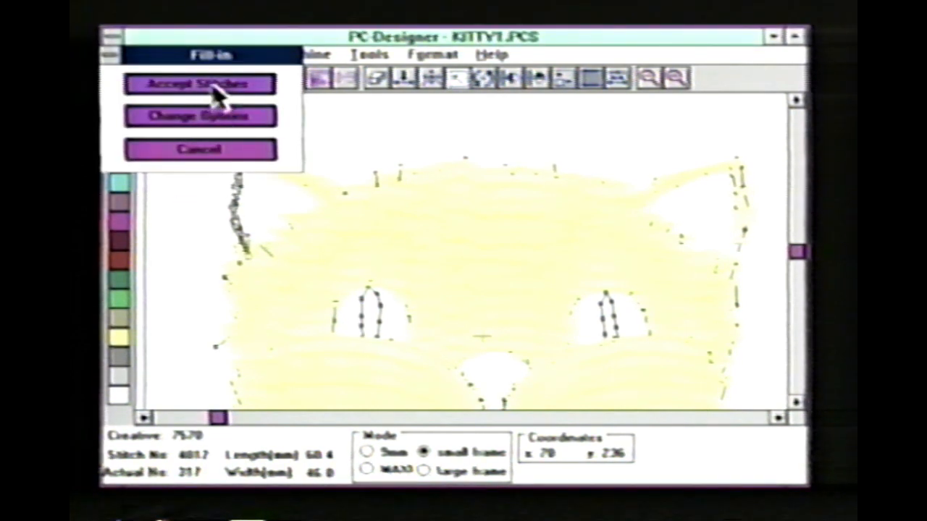
left_click(199, 85)
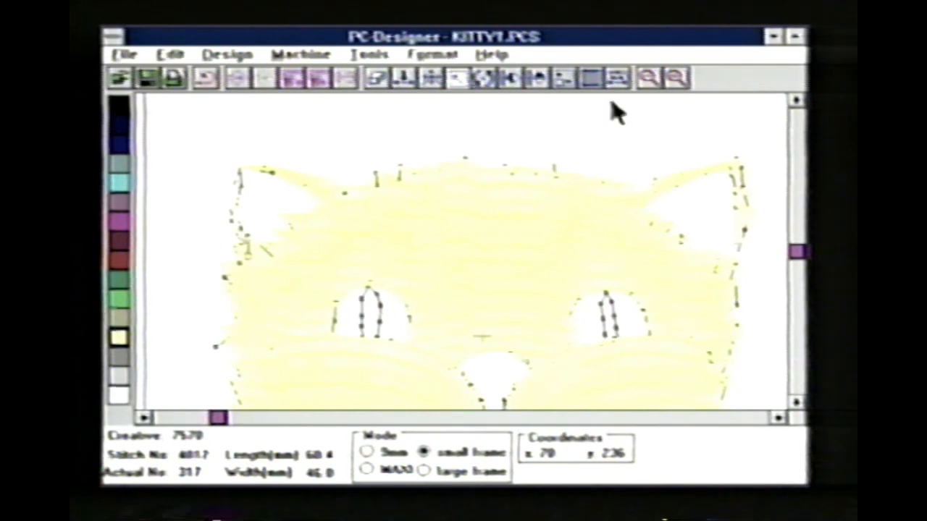
- Fill in the cat's nose with Fill-in B stitches, accept them, and color the nose magenta
left_click(592, 81)
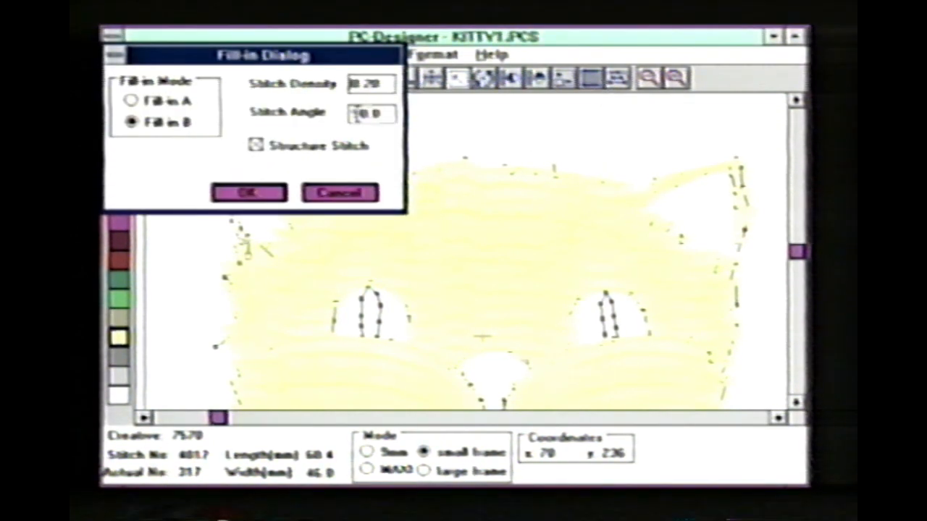
left_click(260, 197)
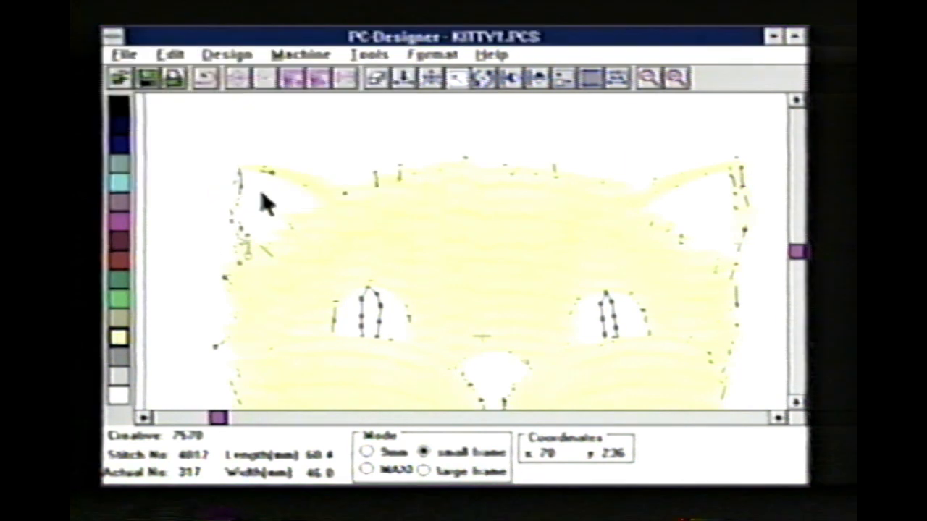
left_click(498, 372)
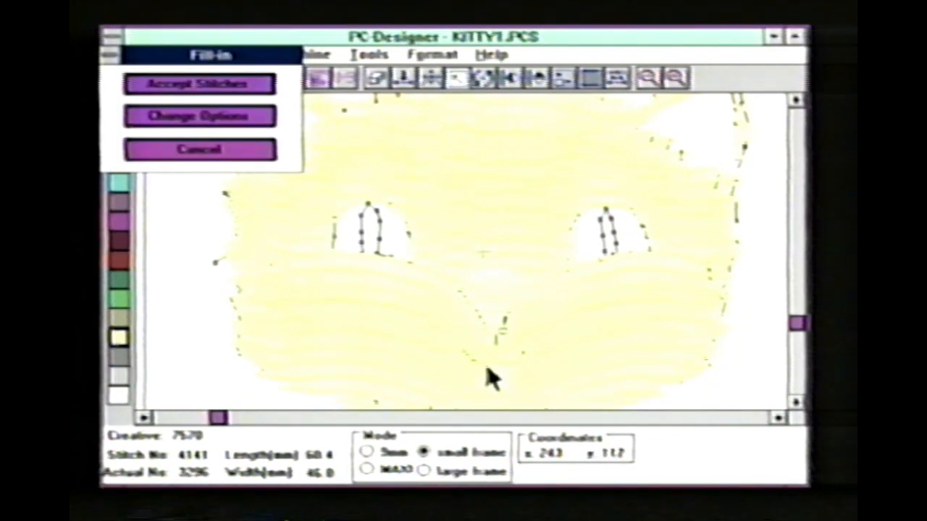
left_click(263, 86)
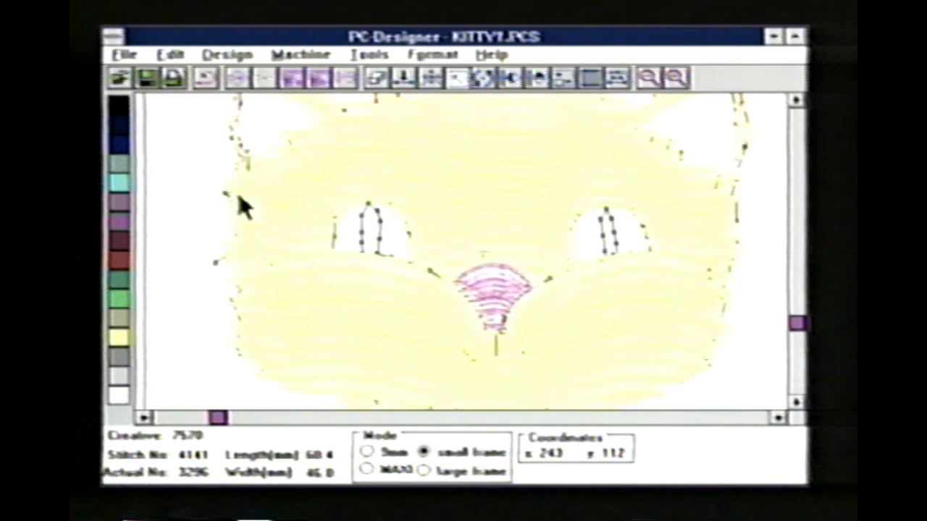
- Fill the inside of the cat's right ear with Fill-in B stitches at a 45° angle, accept them, and color them magenta
left_click(590, 77)
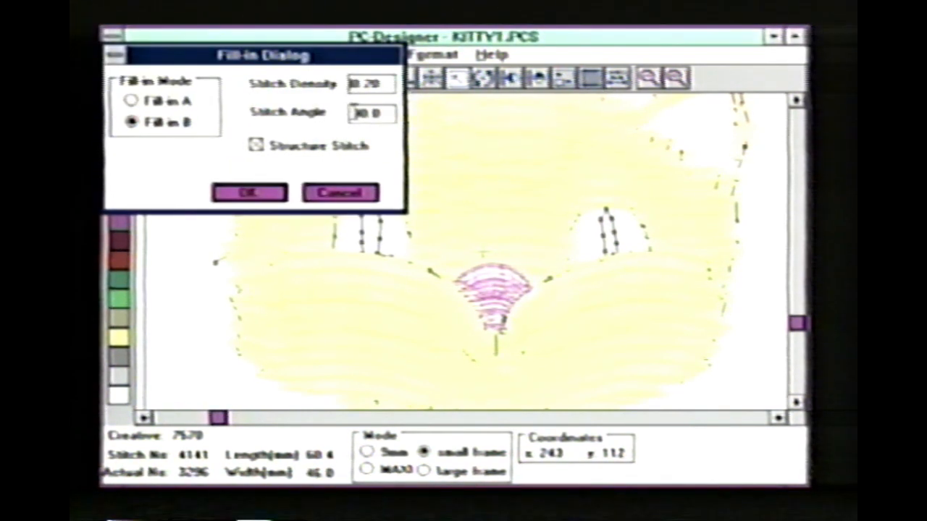
left_click_drag(353, 113, 381, 113)
type("45")
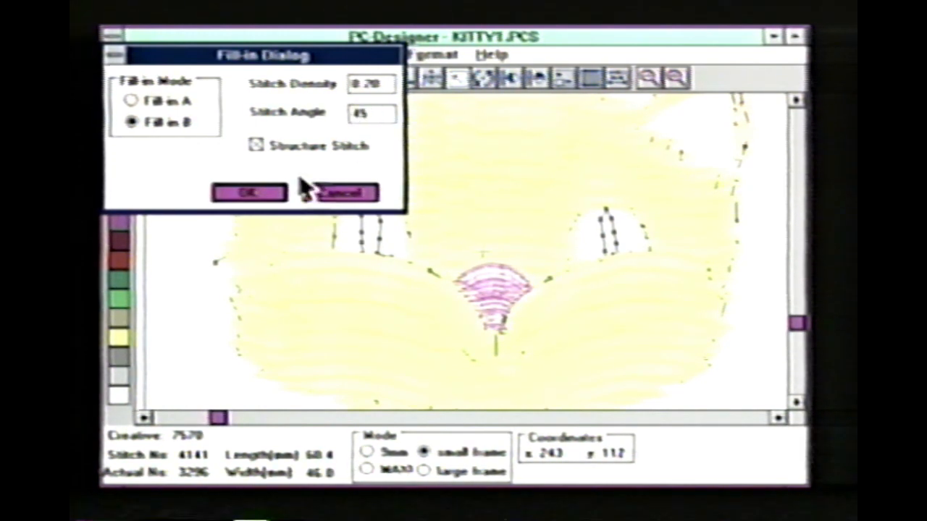
left_click(271, 196)
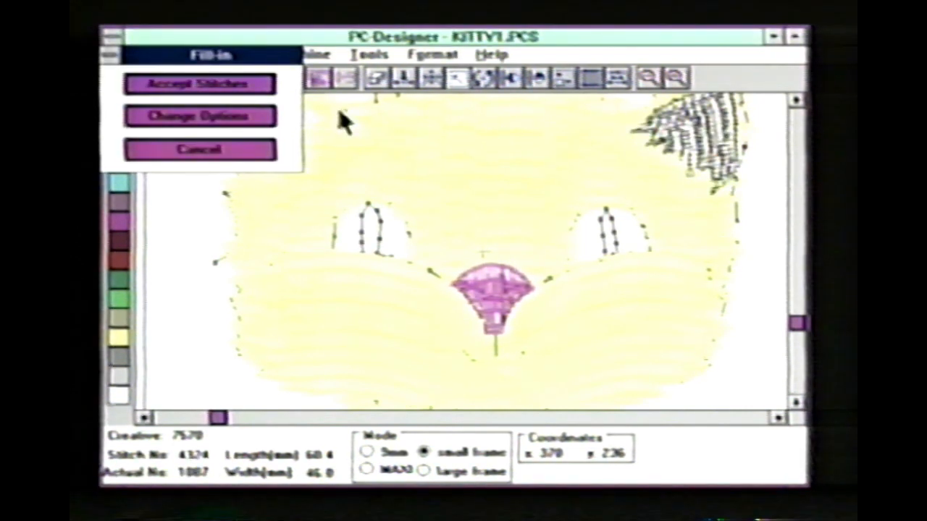
left_click(269, 86)
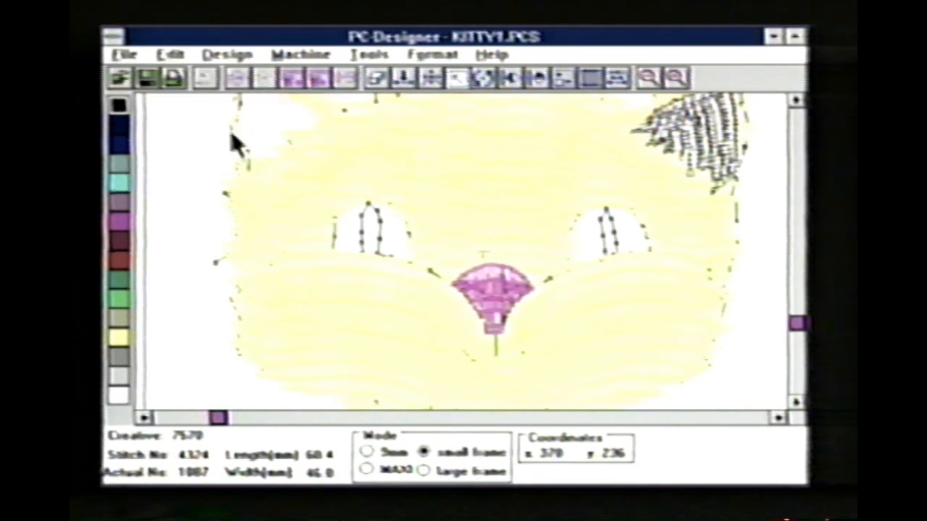
left_click(122, 222)
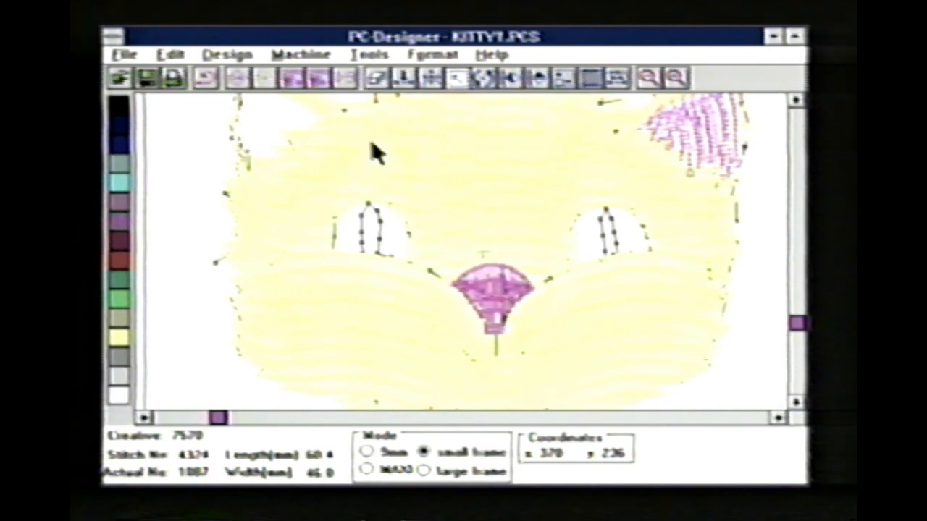
- Set the Fill-in B stitch angle to 135° and try to fill the inside of the cat's left ear
left_click(588, 80)
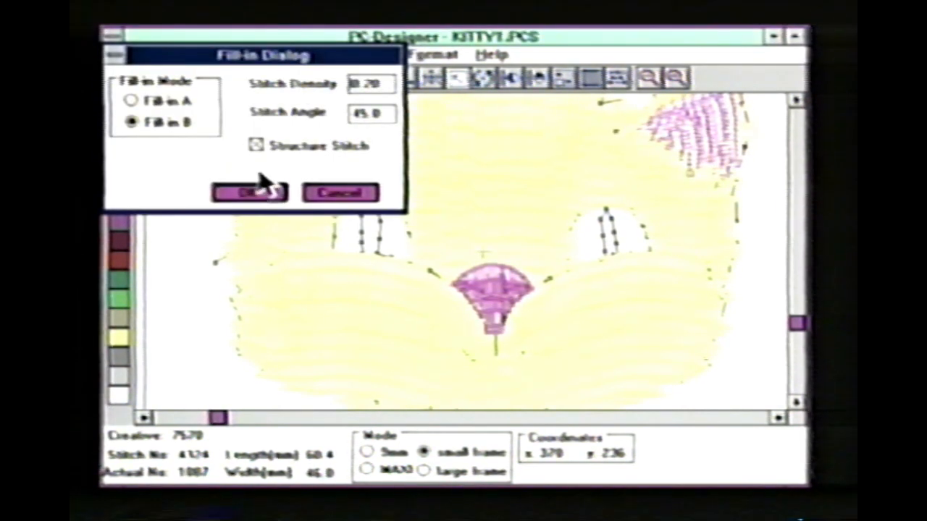
double_click(369, 113)
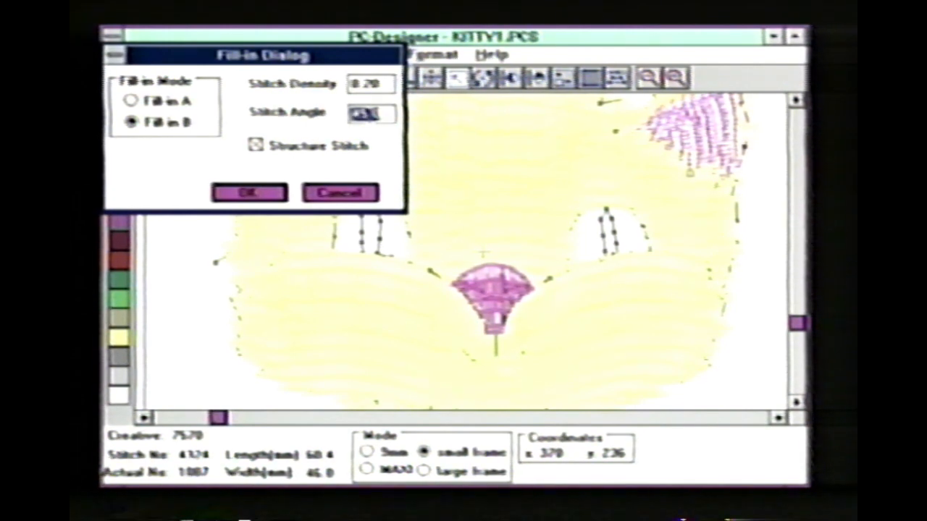
type("13")
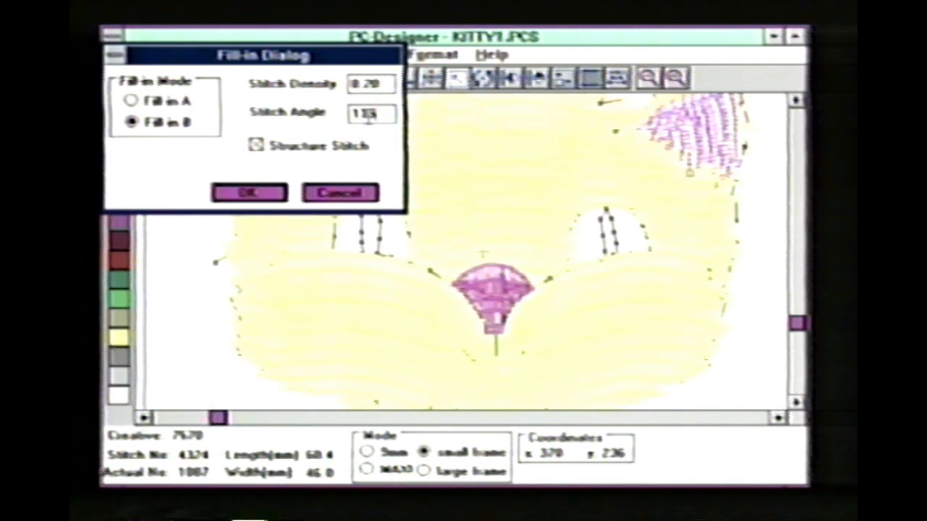
left_click(275, 196)
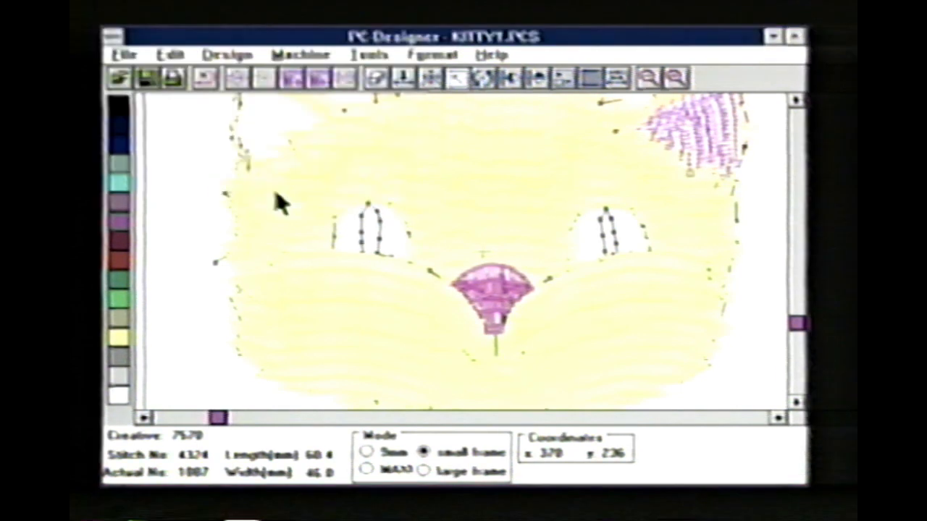
left_click(267, 119)
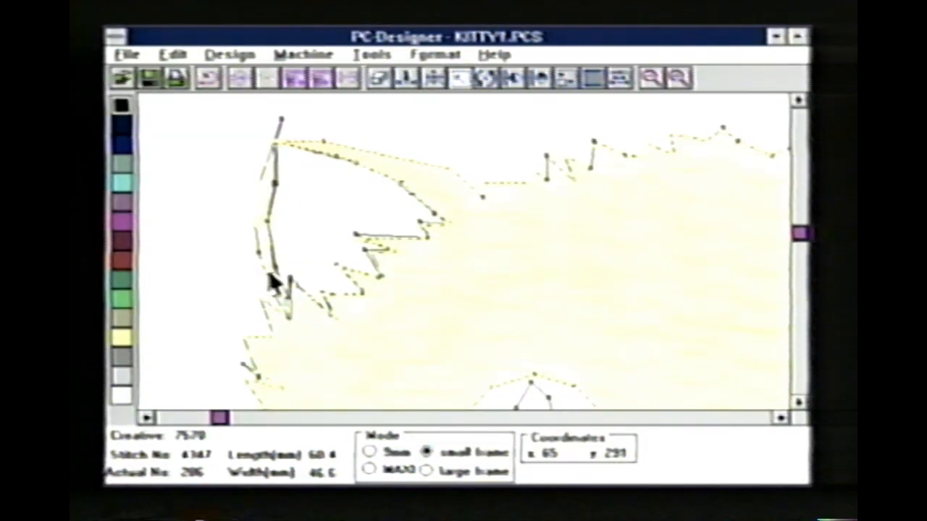
- Fill the inside of the left ear with Fill-in B stitches at 135°, accept them, and color them magenta
left_click(592, 78)
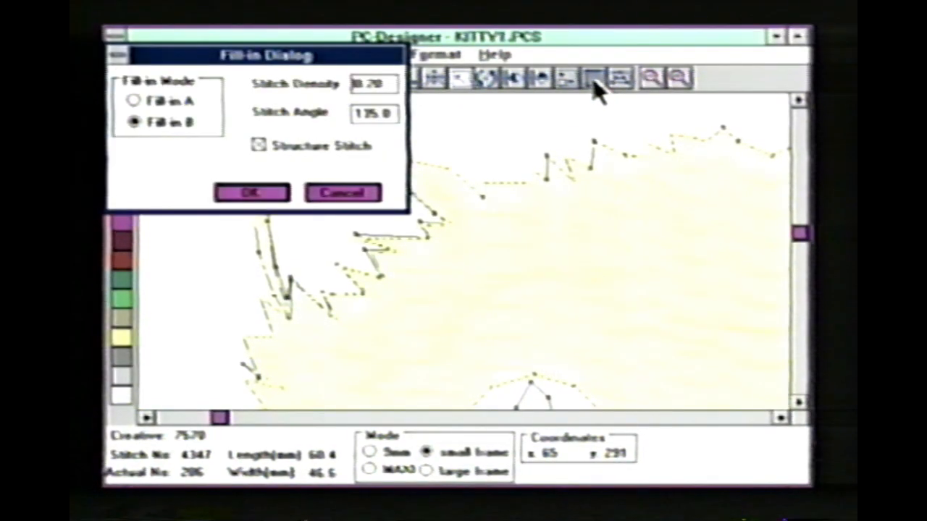
left_click(250, 193)
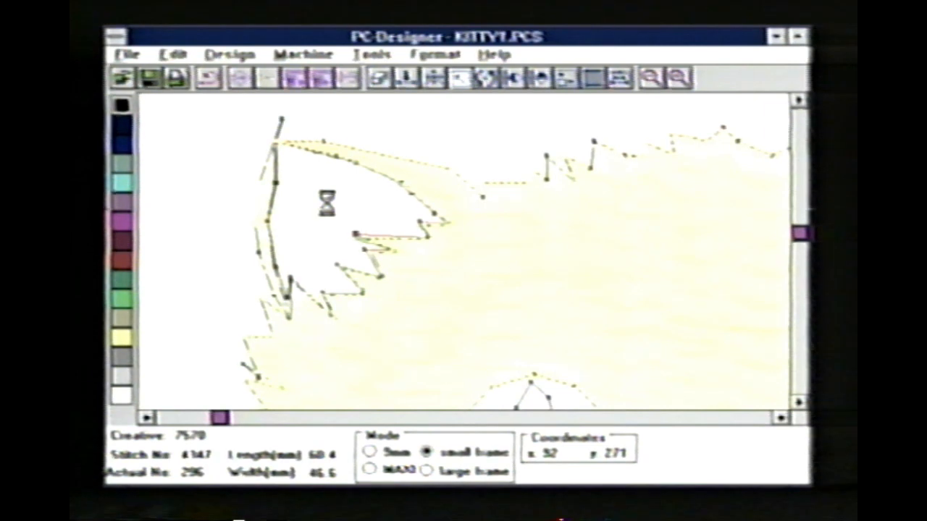
left_click(330, 214)
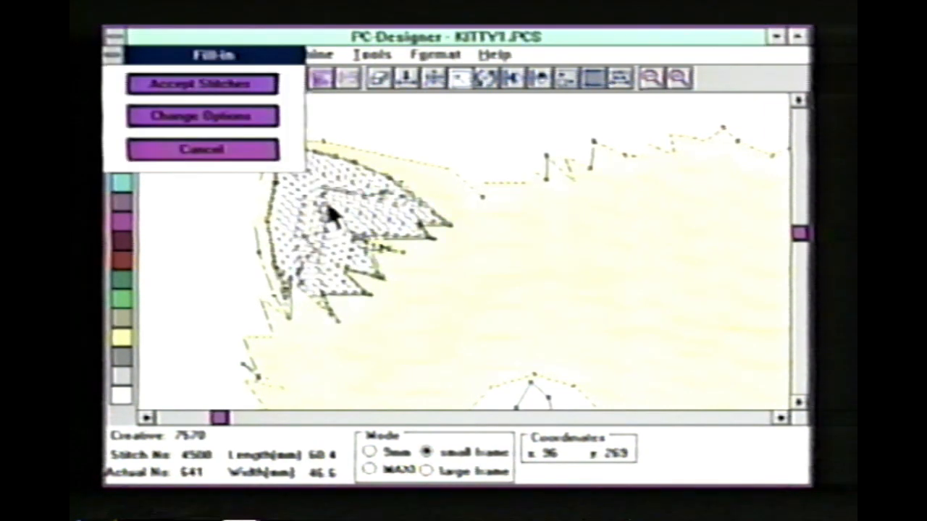
left_click(267, 85)
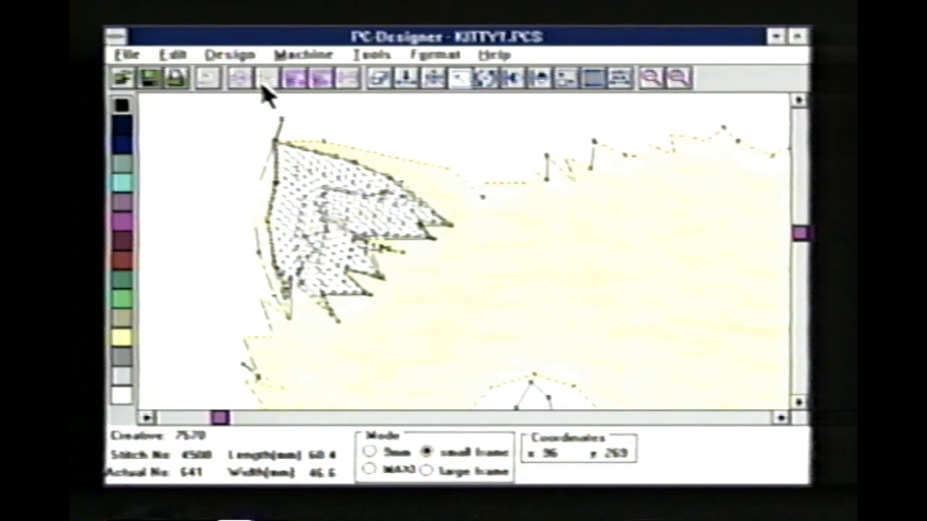
left_click(123, 224)
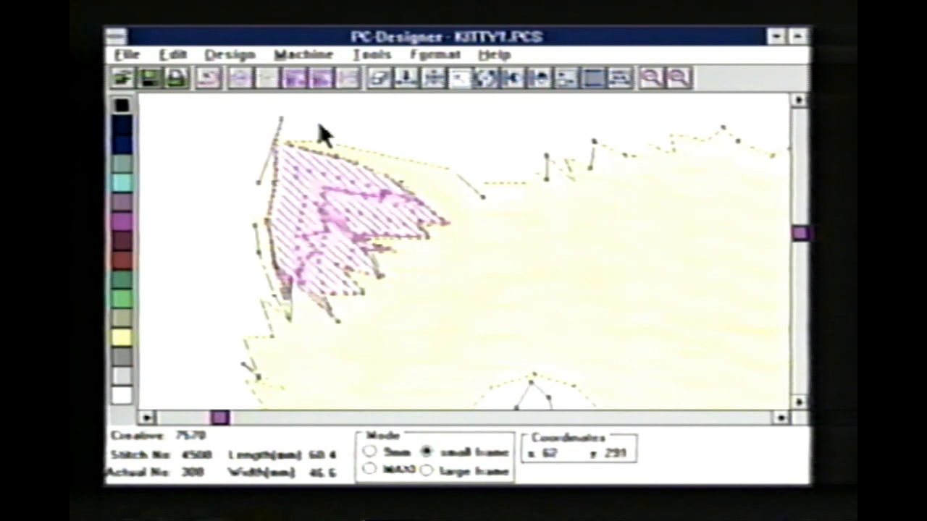
- Delete the stray stitches at the tip of the cat's left ear
key("Left")
key("Left")
key("Left")
key("Left")
key("Left")
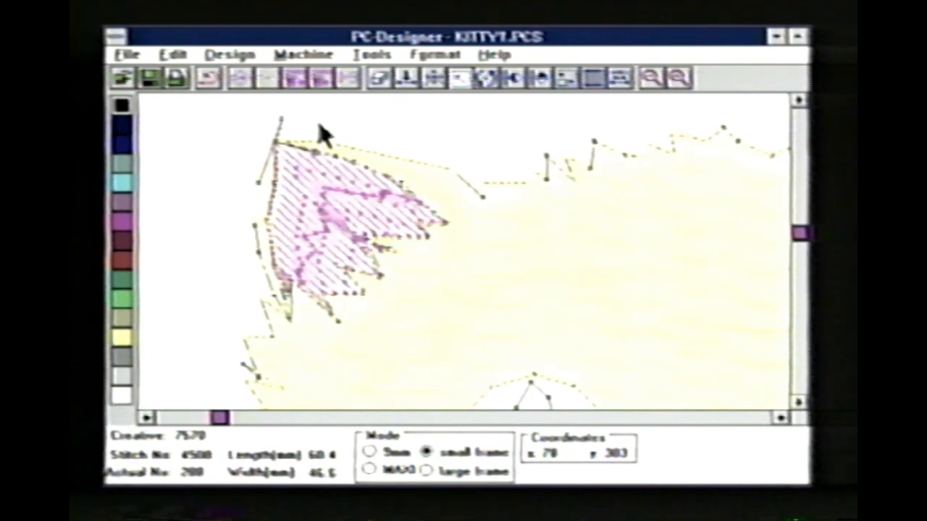
left_click(380, 80)
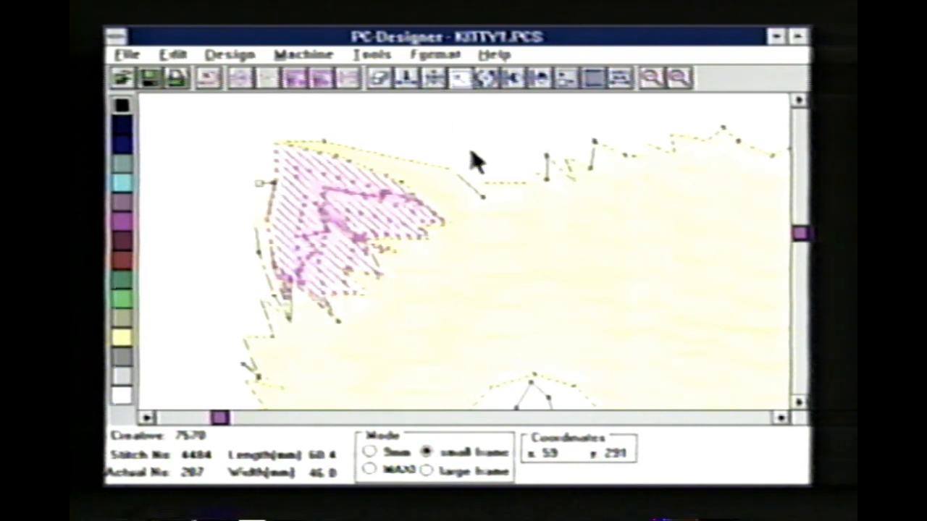
left_click(651, 80)
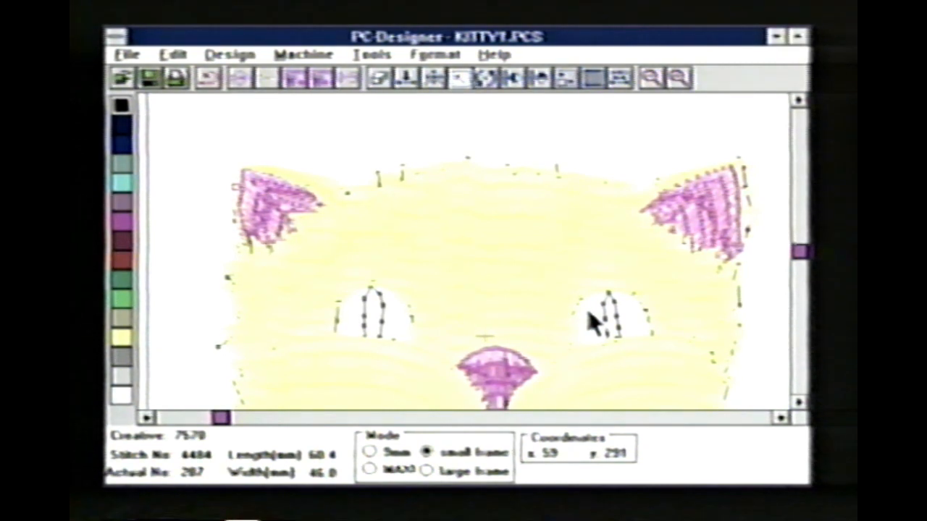
- Save the cat design under the new file name kittya
left_click(128, 55)
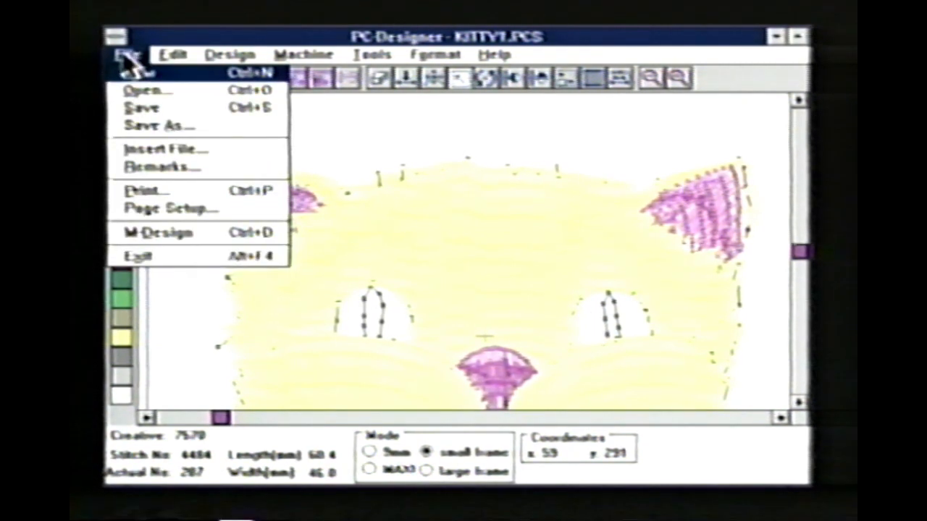
left_click(190, 128)
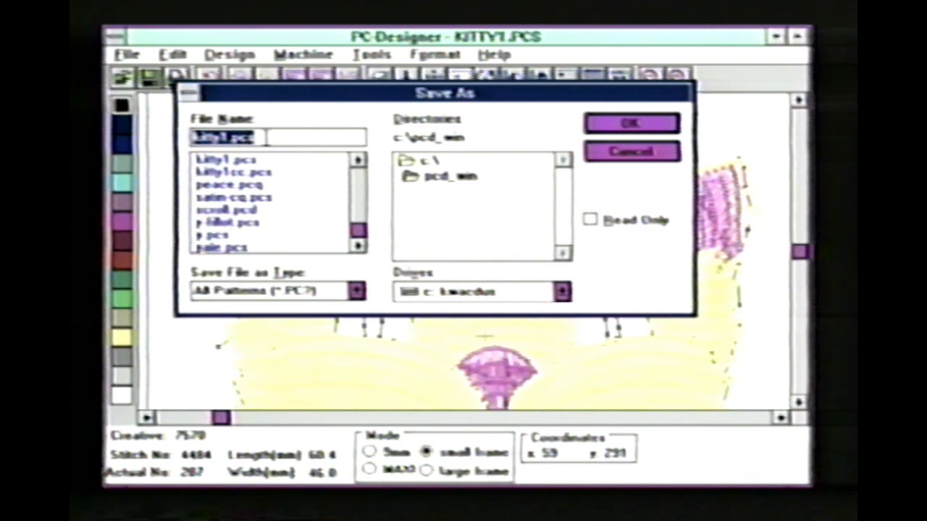
type("kitt")
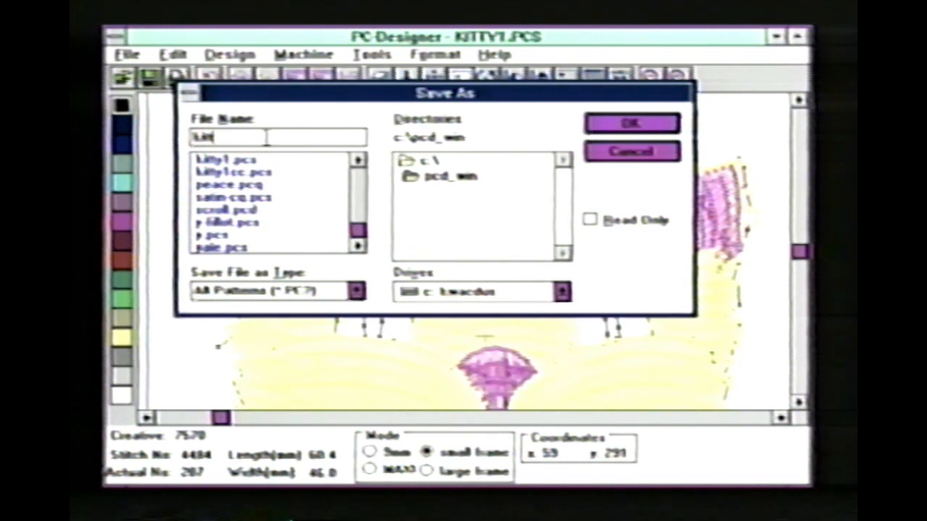
type("ya")
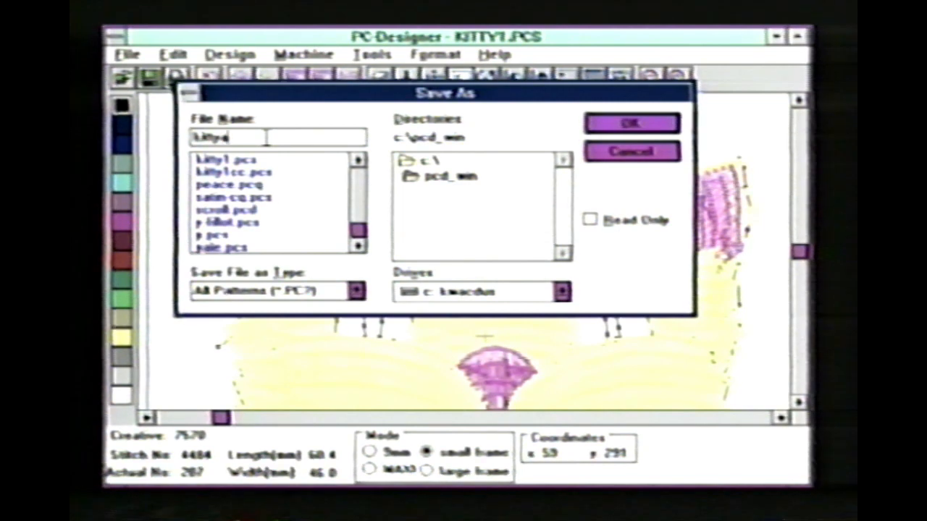
left_click(612, 124)
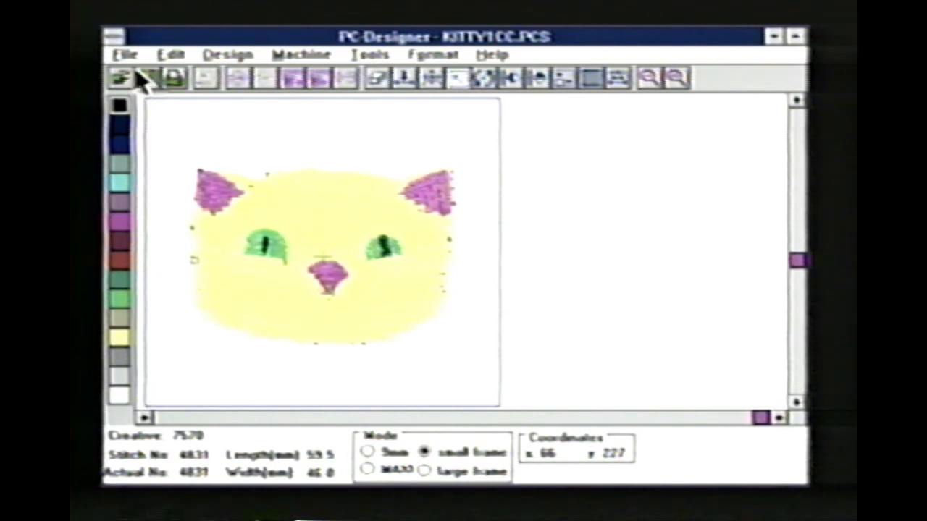
- Change the black stitches of the KITTY1CC.PCS cat design to gray
double_click(121, 105)
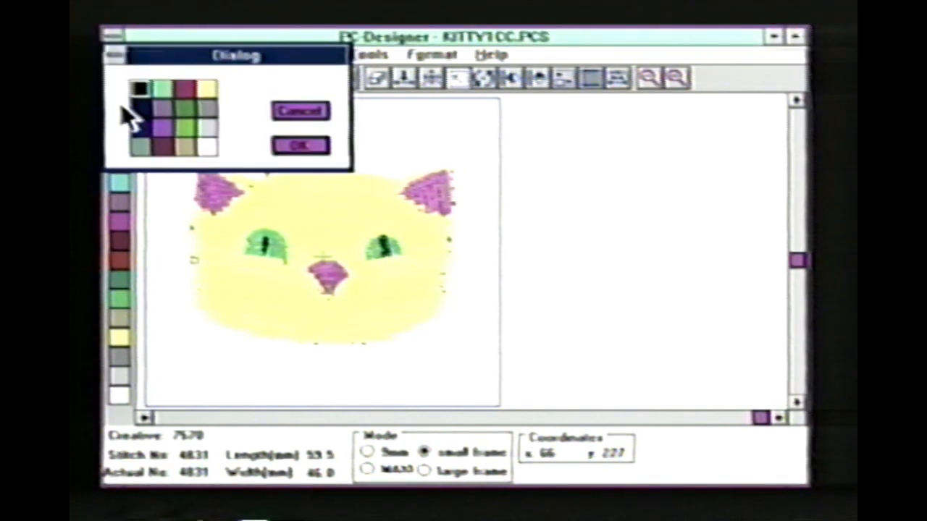
left_click(207, 110)
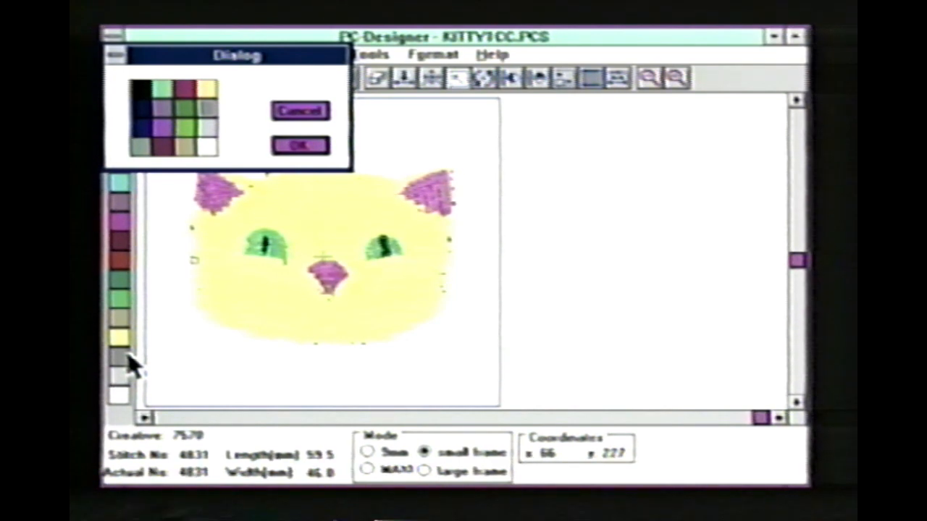
left_click(300, 147)
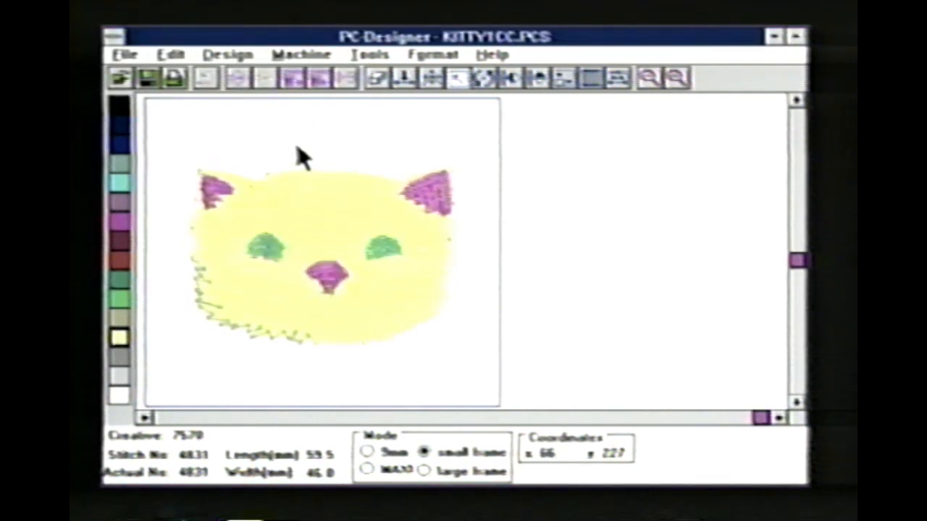